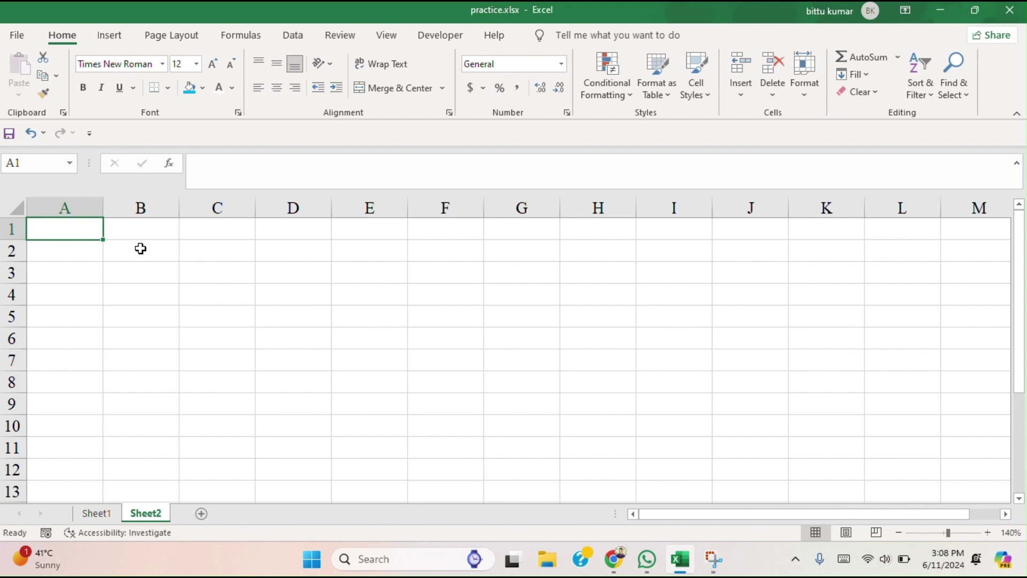
# - Enter the person's first name in cell C2 and make its text bold, italic and underlined
pyautogui.click(197, 252)
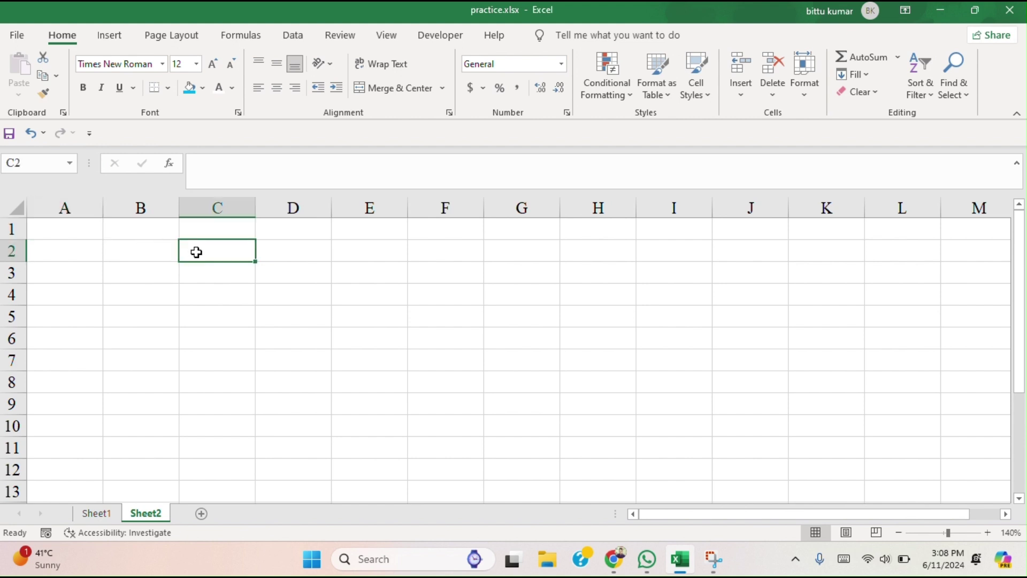
pyautogui.write('Bittu')
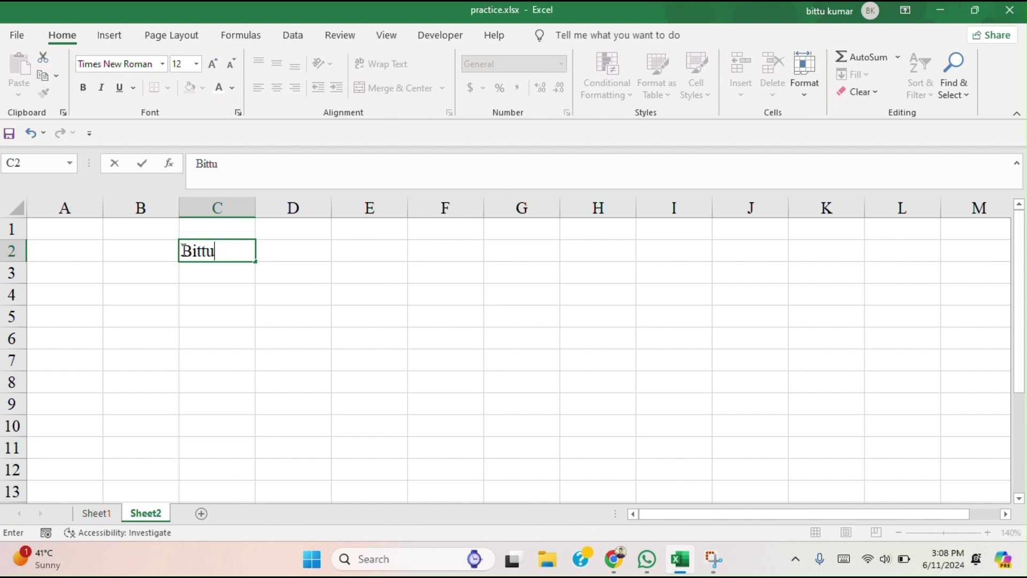
pyautogui.moveTo(183, 250); pyautogui.dragTo(231, 251)
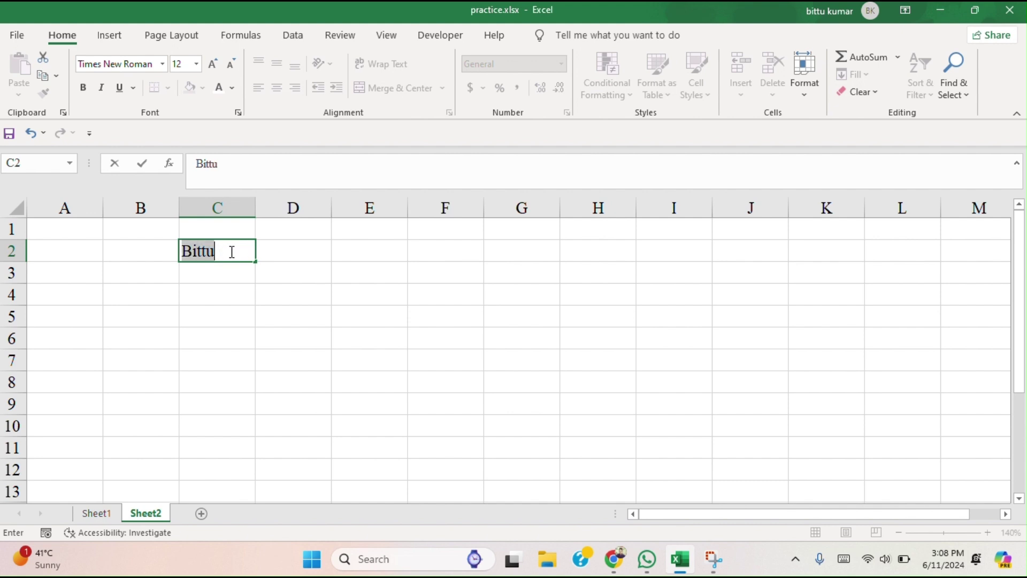
pyautogui.click(83, 89)
pyautogui.click(103, 90)
pyautogui.click(121, 88)
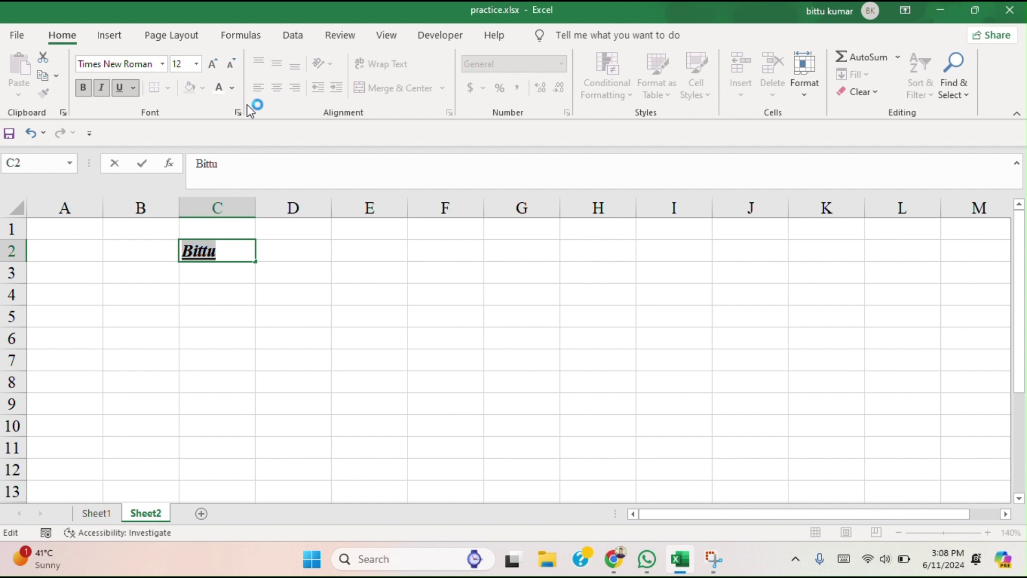
# - Set the font of the name text in cell C2 to Calibri and its color to the orange theme color
pyautogui.click(162, 64)
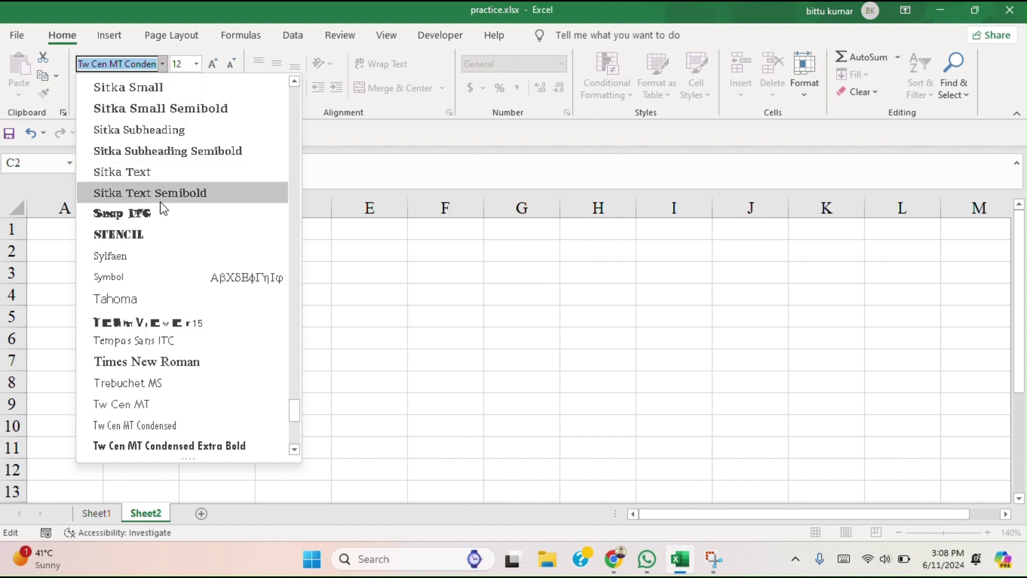
pyautogui.scroll(15, 165, 180)
pyautogui.scroll(20, 164, 180)
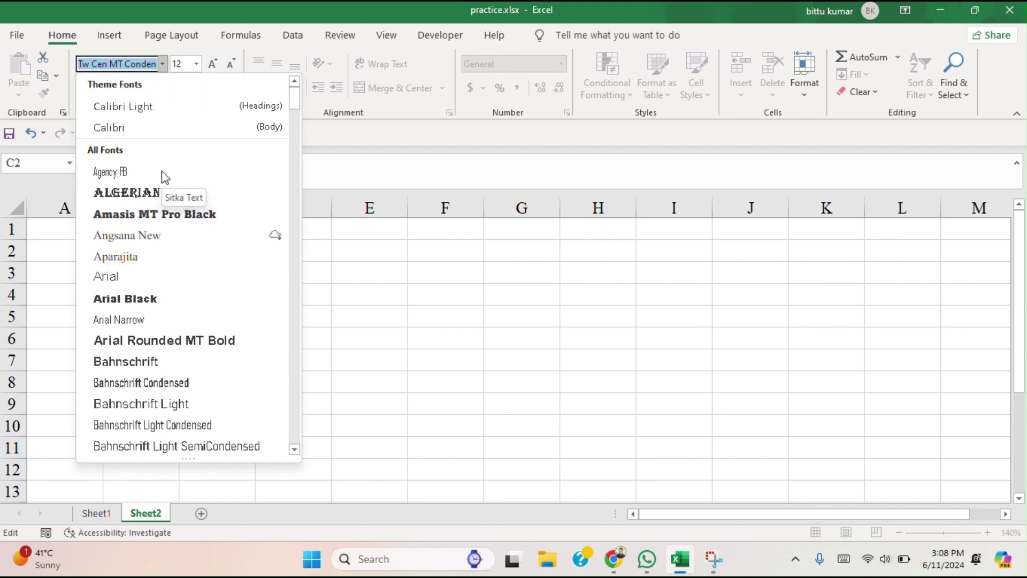
pyautogui.click(127, 128)
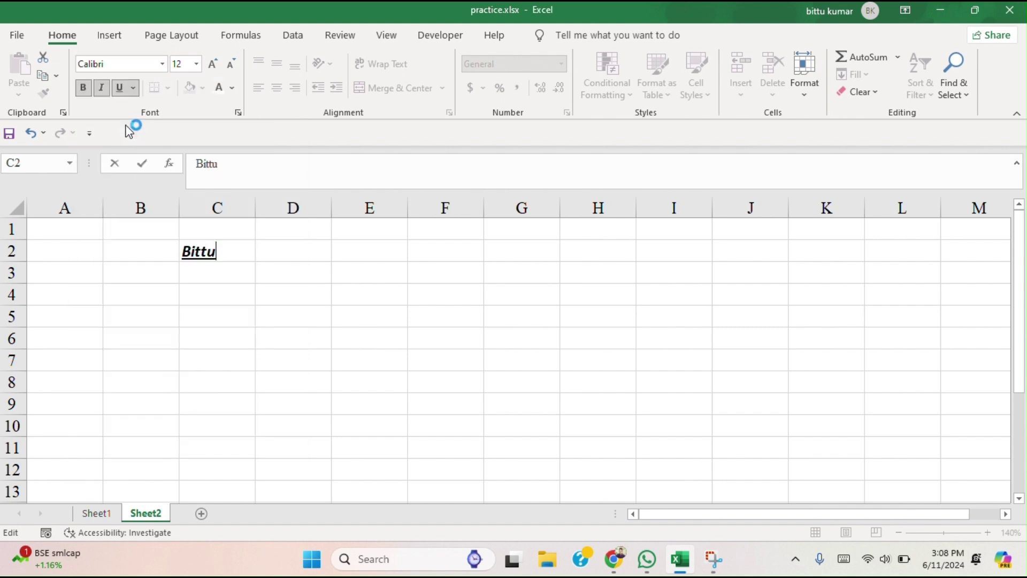
pyautogui.click(229, 88)
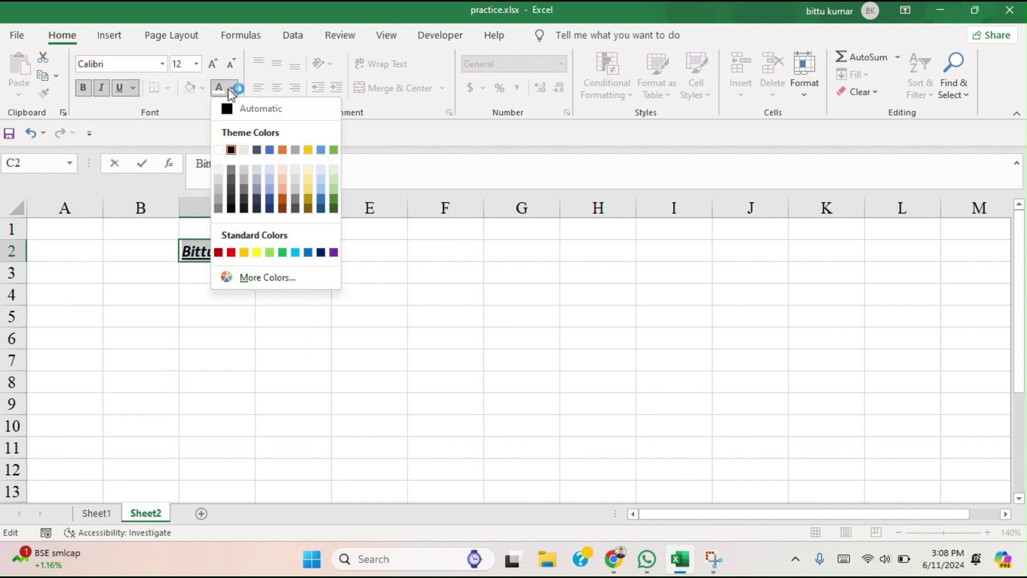
pyautogui.click(287, 152)
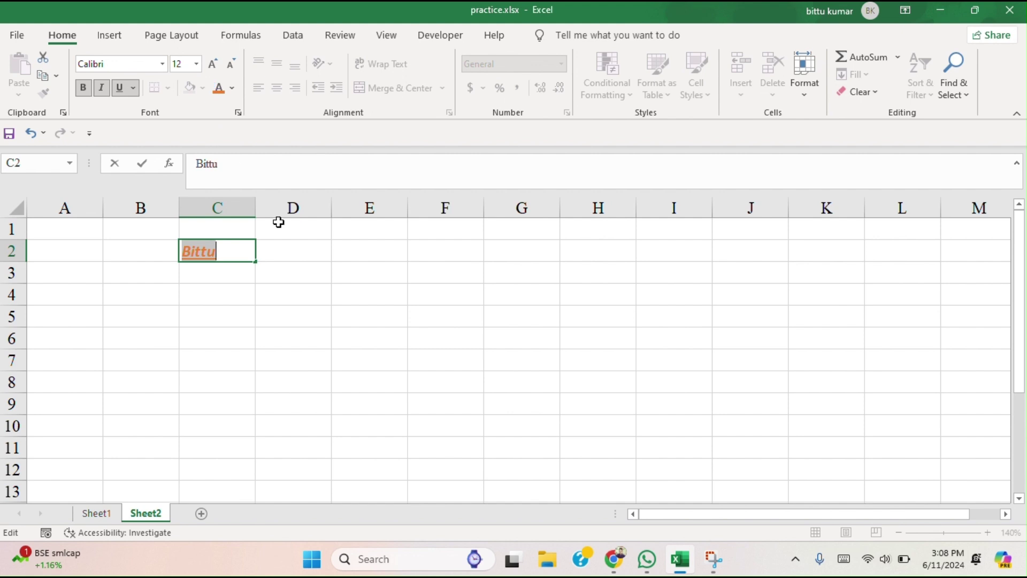
# - Commit the entry in cell C2, fill the cell with the gold theme color and change its font color to white
pyautogui.click(344, 337)
pyautogui.moveTo(344, 337); pyautogui.dragTo(218, 252)
pyautogui.click(216, 245)
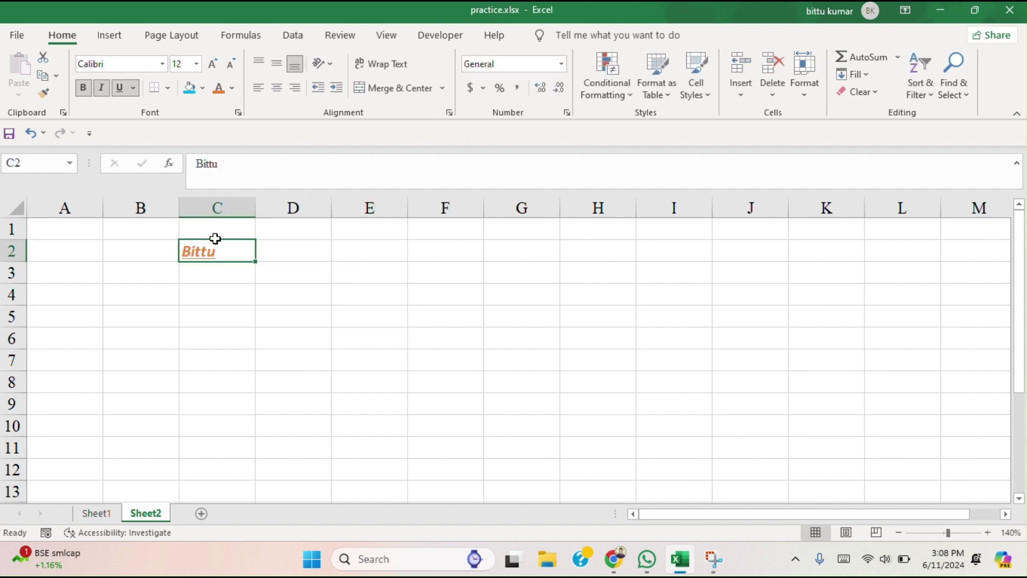
pyautogui.click(202, 88)
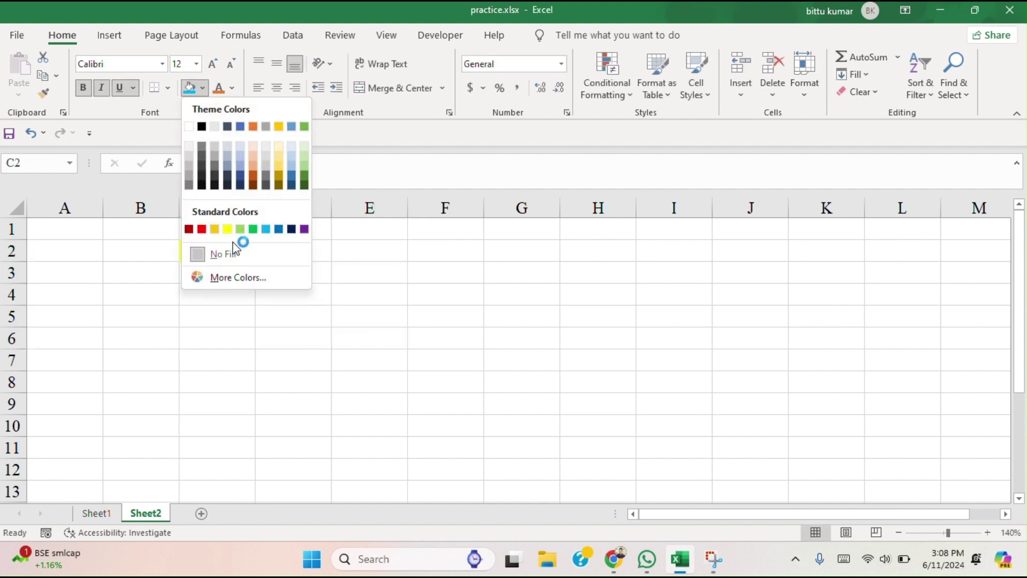
pyautogui.click(278, 127)
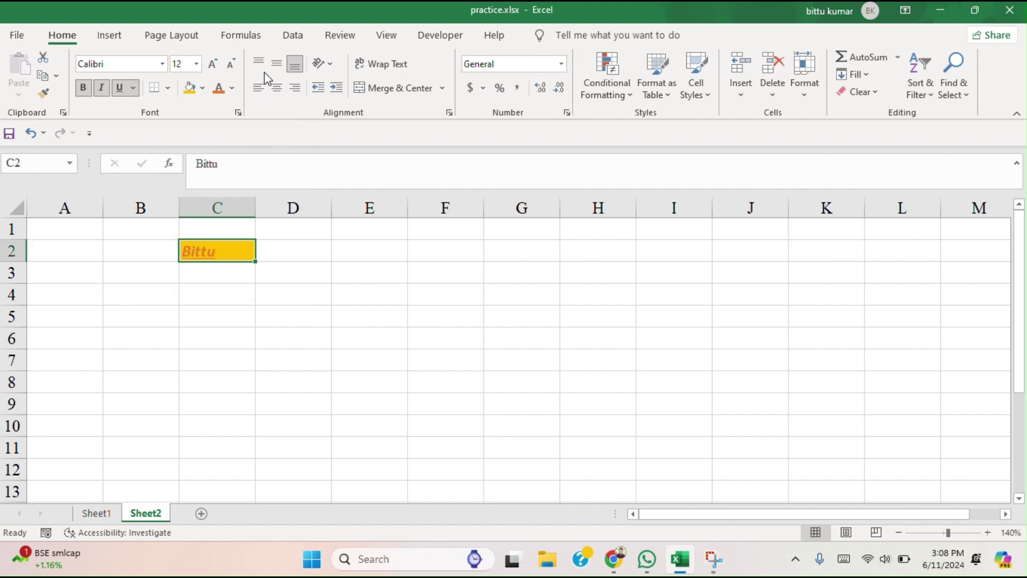
pyautogui.click(232, 88)
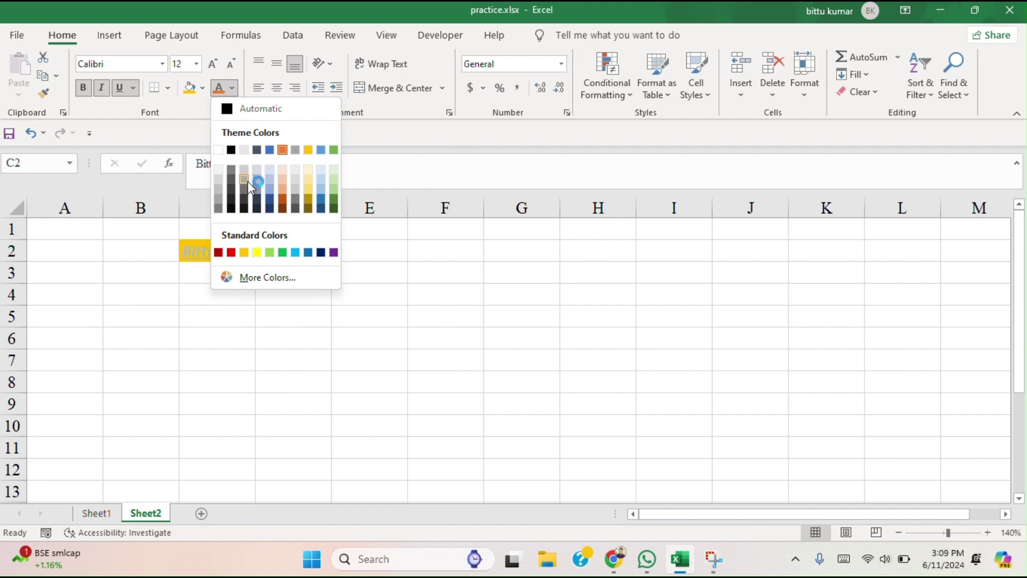
pyautogui.click(218, 150)
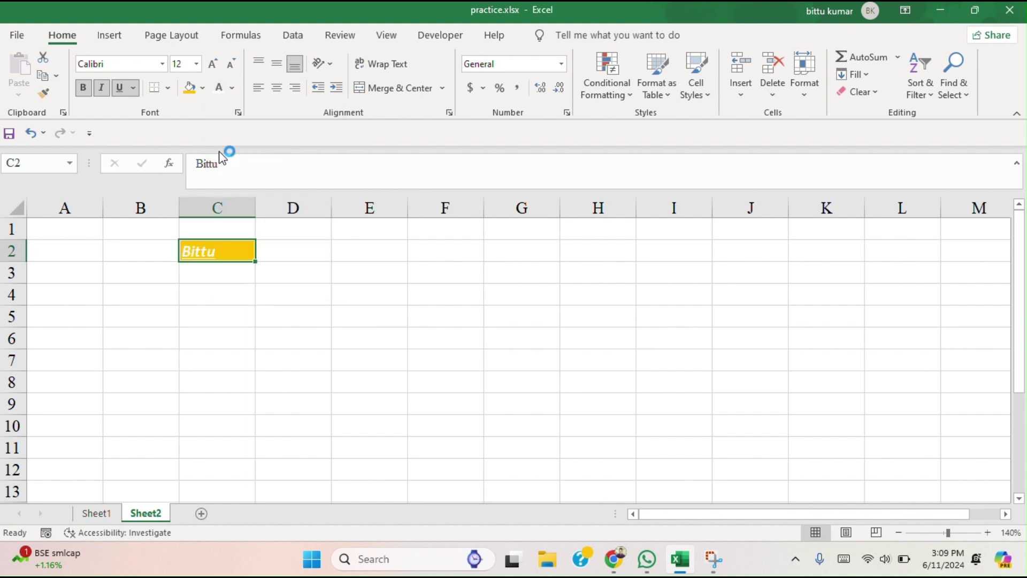
# - Increase the font size of the name in cell C2 to 20
pyautogui.click(215, 67)
pyautogui.click(215, 67)
pyautogui.click(215, 67)
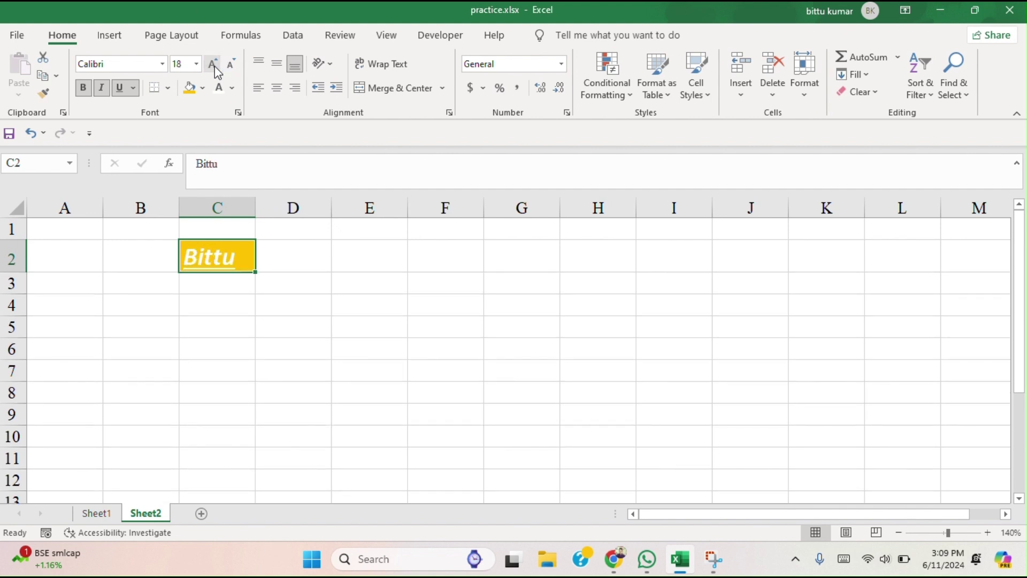
pyautogui.click(215, 67)
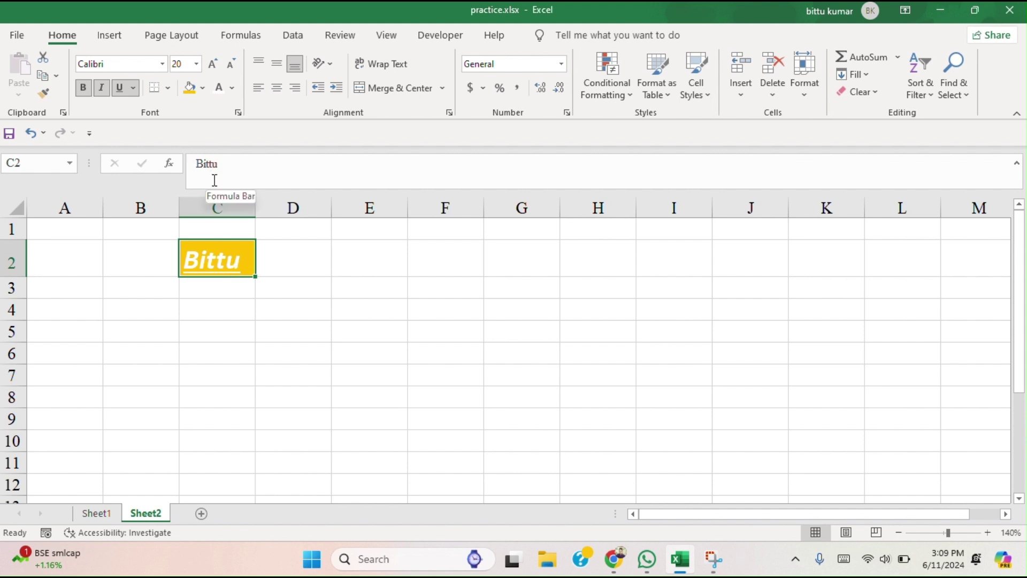
# - Apply outside borders to cell C2 and deselect the cell
pyautogui.click(168, 89)
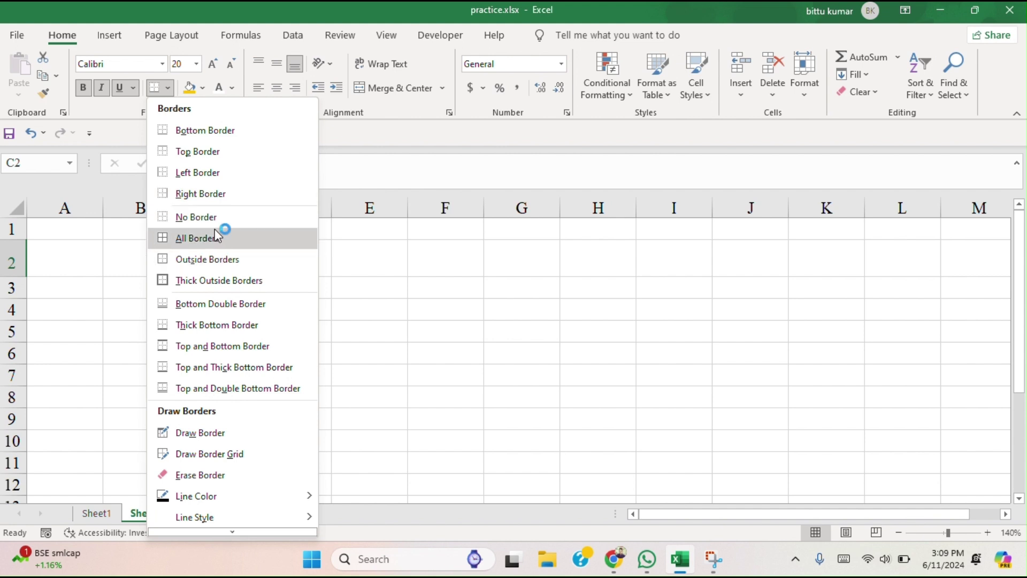
pyautogui.click(222, 262)
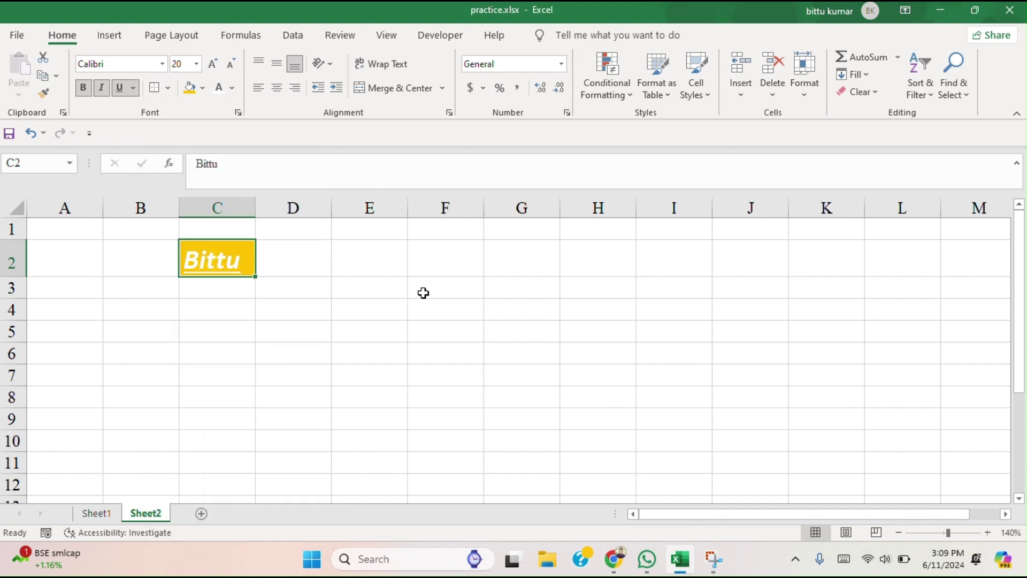
pyautogui.click(421, 292)
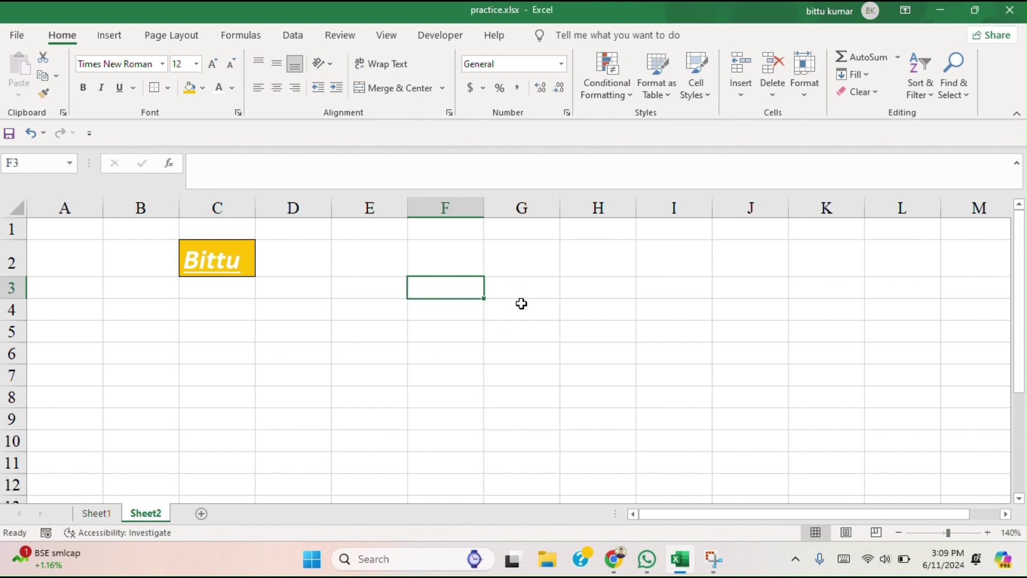
# - Apply all borders to the empty range F3:H10
pyautogui.moveTo(463, 283)
pyautogui.mouseDown()
pyautogui.moveTo(594, 428)
pyautogui.moveTo(619, 443)
pyautogui.mouseUp()
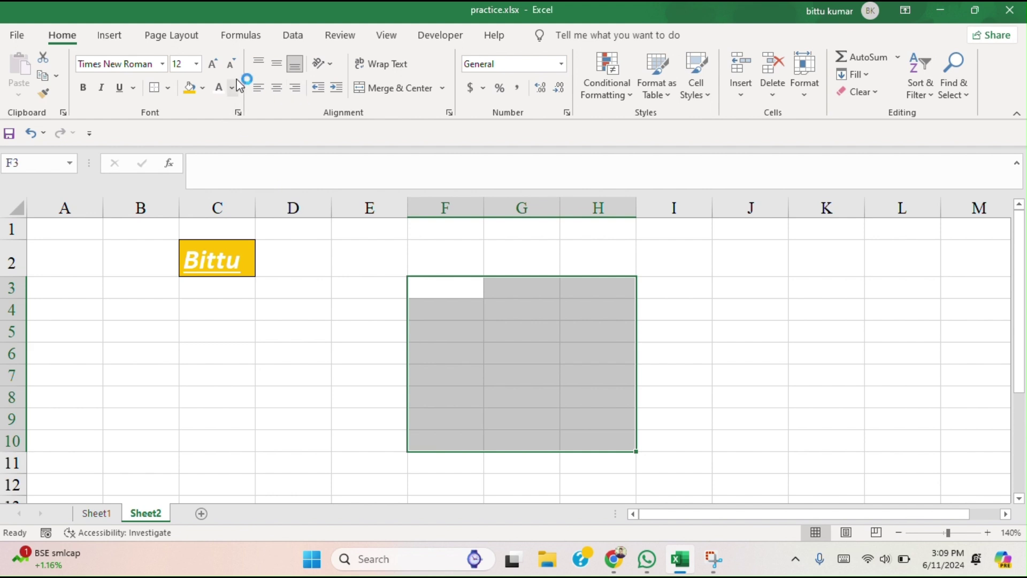
pyautogui.click(167, 88)
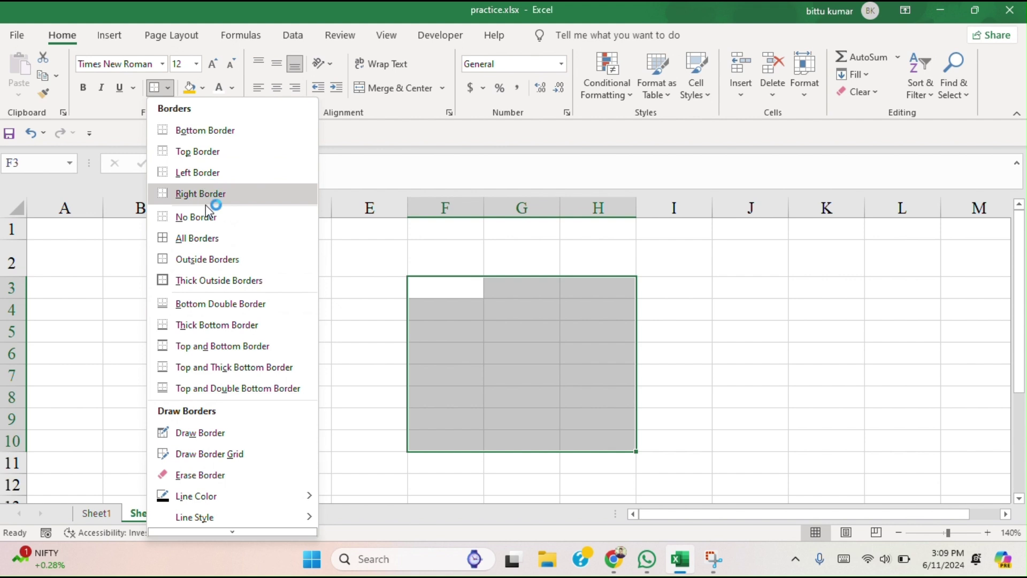
pyautogui.click(204, 237)
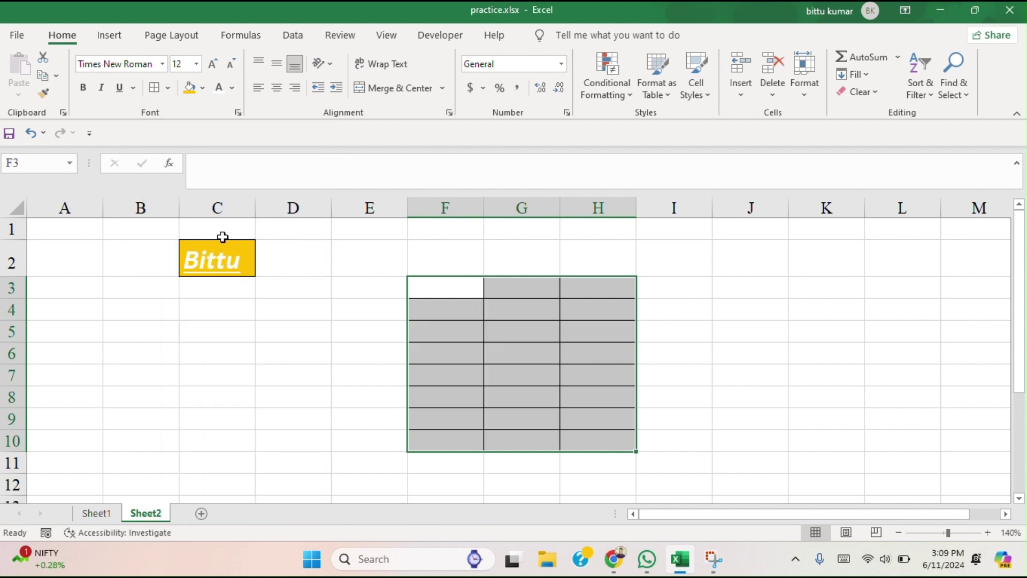
pyautogui.click(846, 352)
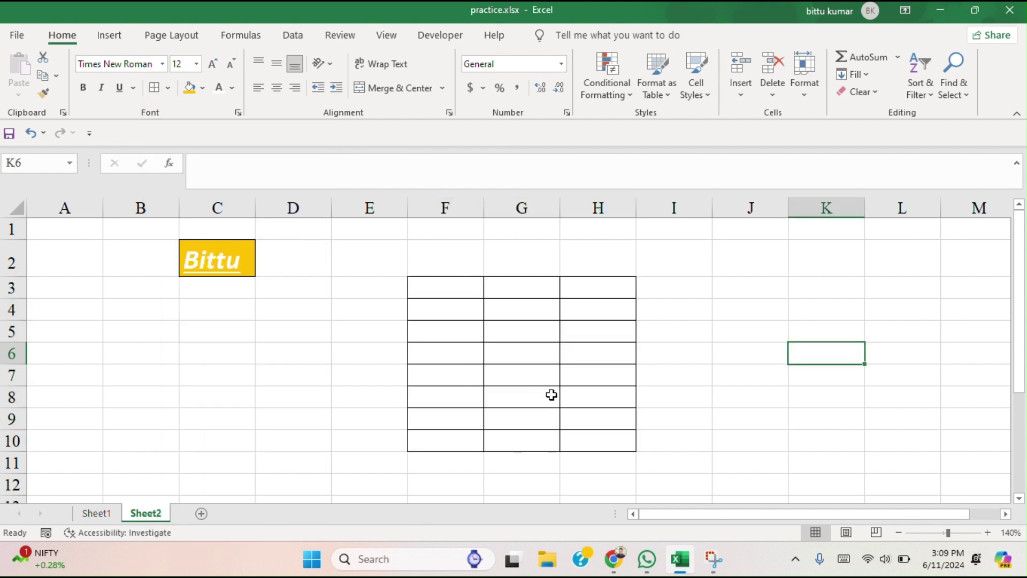
# - Remove all borders from the range F3:H10 with the No Border option
pyautogui.moveTo(429, 282); pyautogui.dragTo(607, 450)
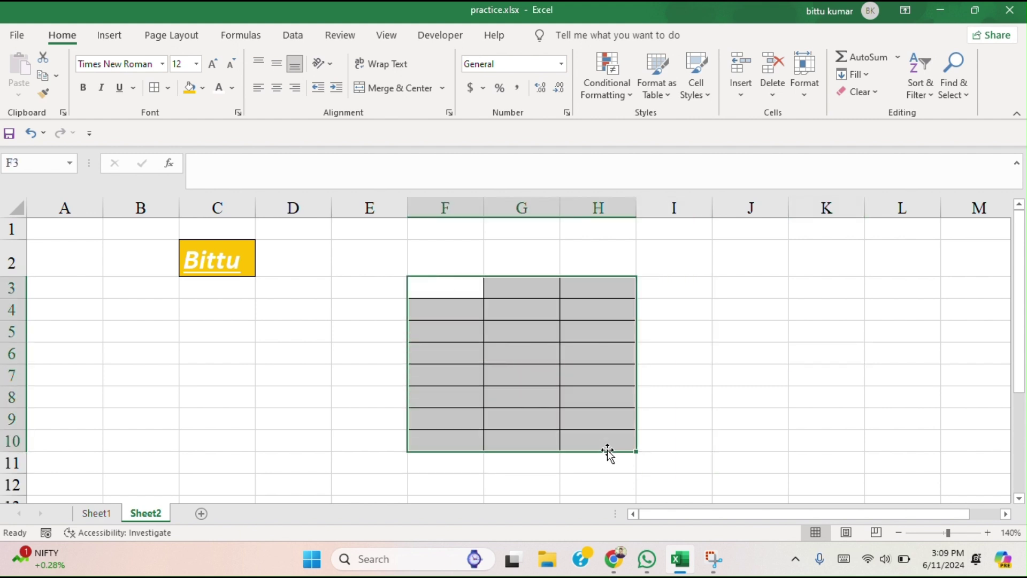
pyautogui.click(169, 89)
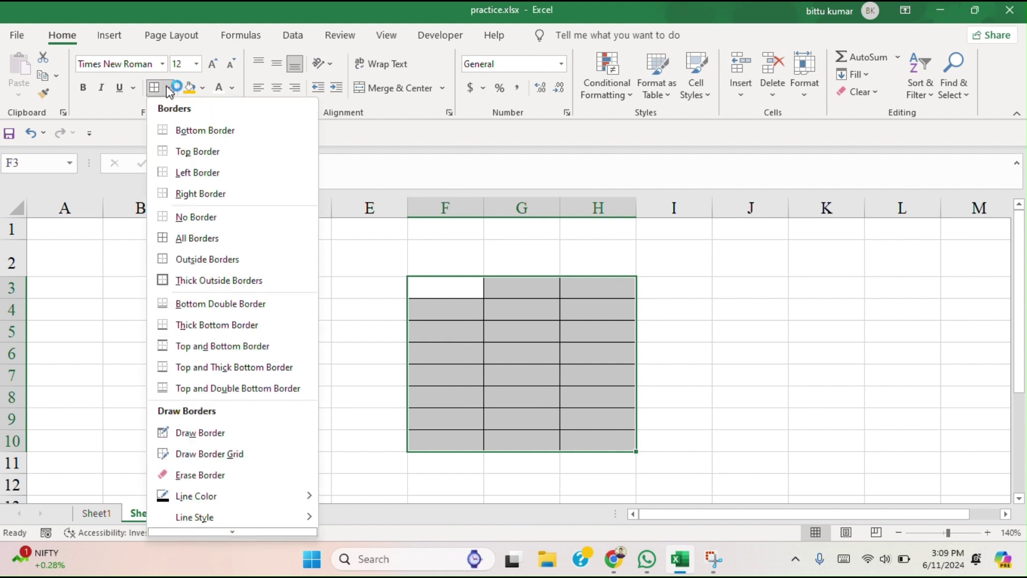
pyautogui.click(194, 218)
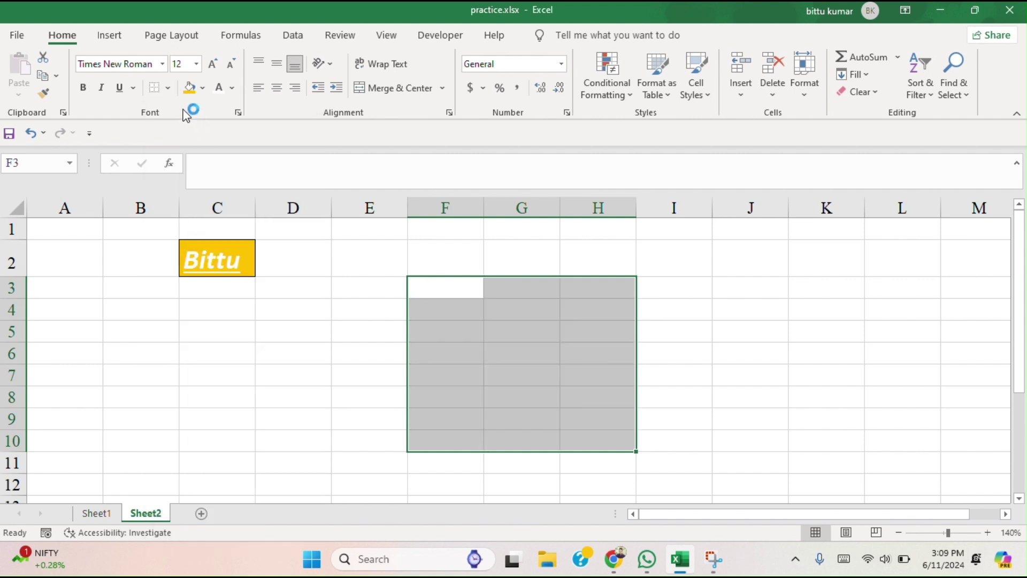
# - Apply outside borders only around the range F3:H10
pyautogui.click(169, 89)
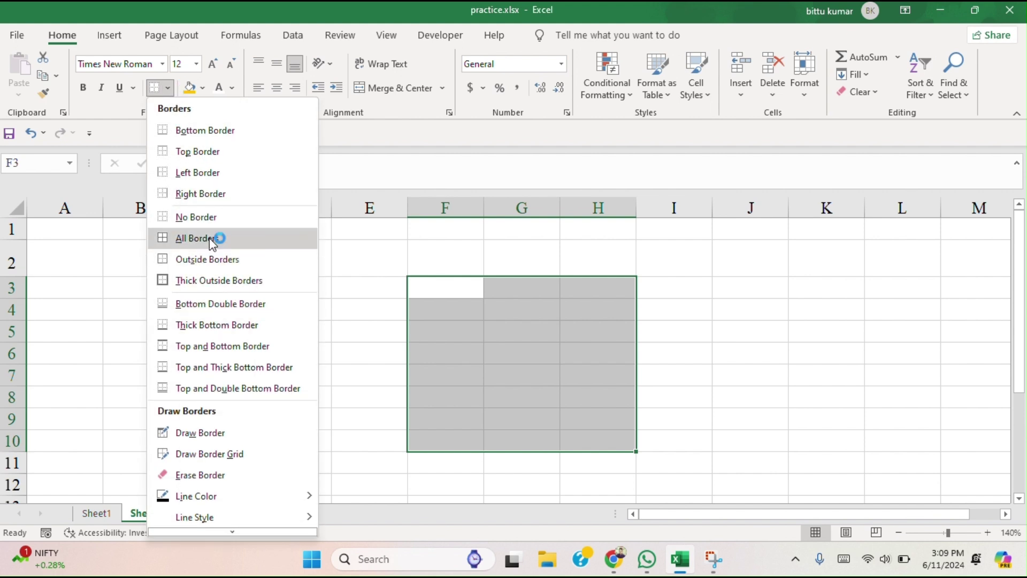
pyautogui.click(217, 258)
pyautogui.click(856, 369)
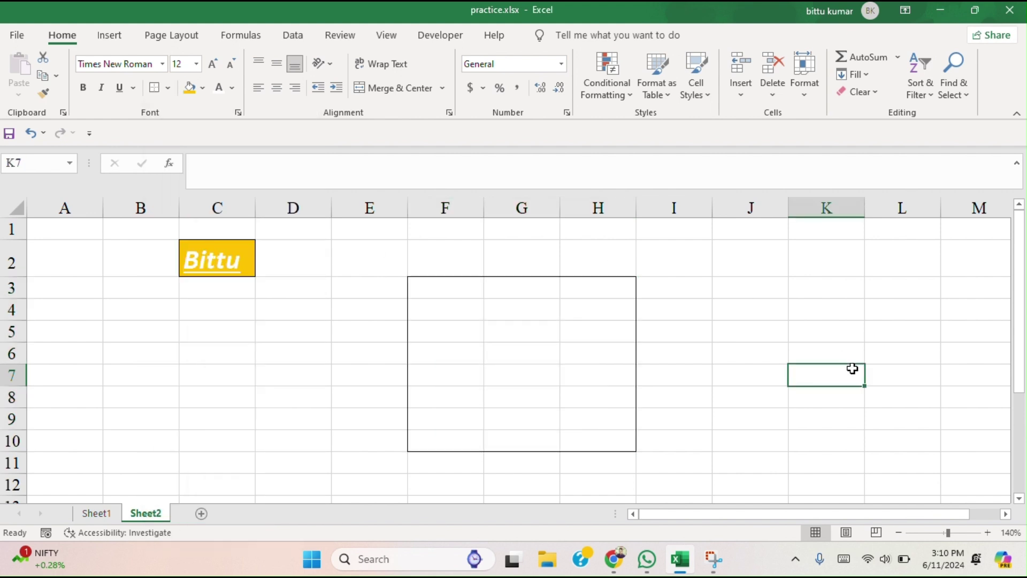
# - Clear the outside border from the range F3:H10 with the No Border option
pyautogui.moveTo(417, 284)
pyautogui.mouseDown()
pyautogui.moveTo(490, 327)
pyautogui.moveTo(587, 436)
pyautogui.moveTo(577, 430)
pyautogui.mouseUp()
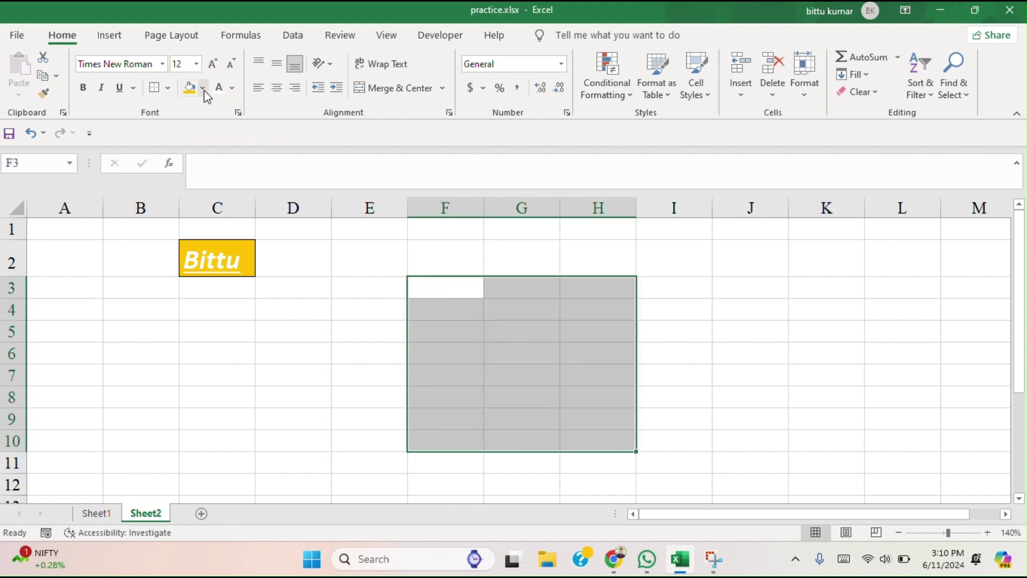
pyautogui.click(167, 89)
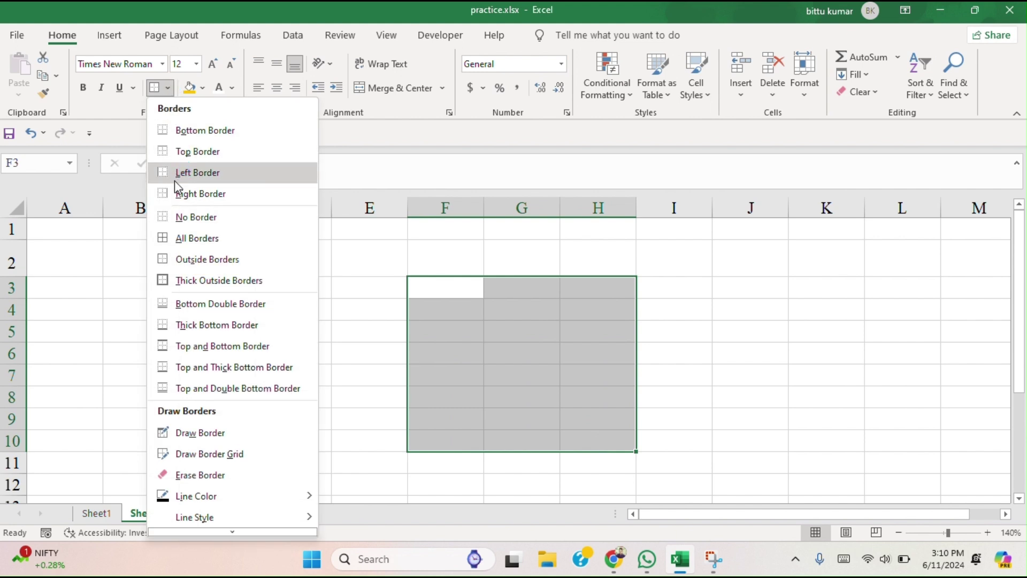
pyautogui.click(188, 218)
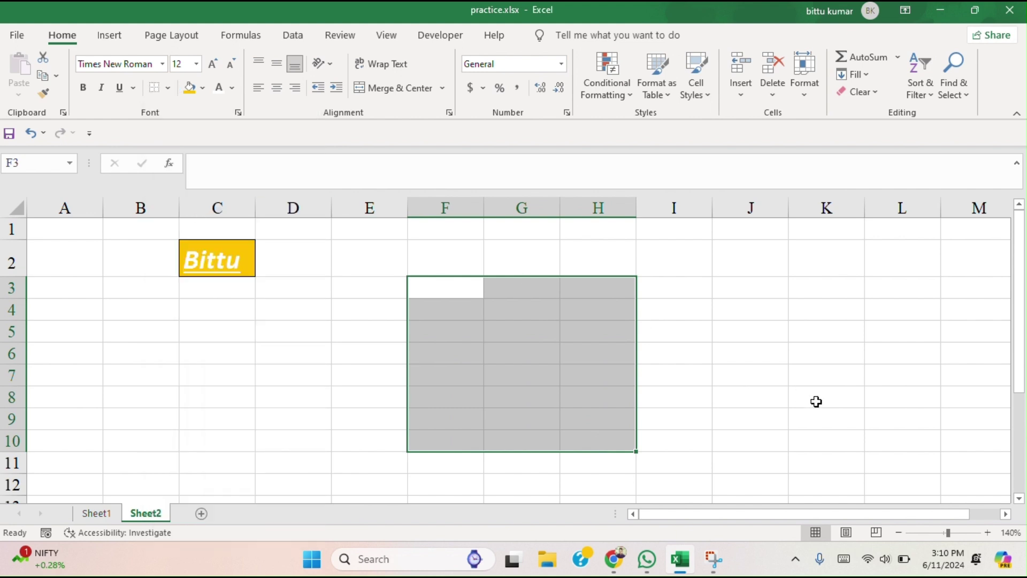
pyautogui.click(803, 413)
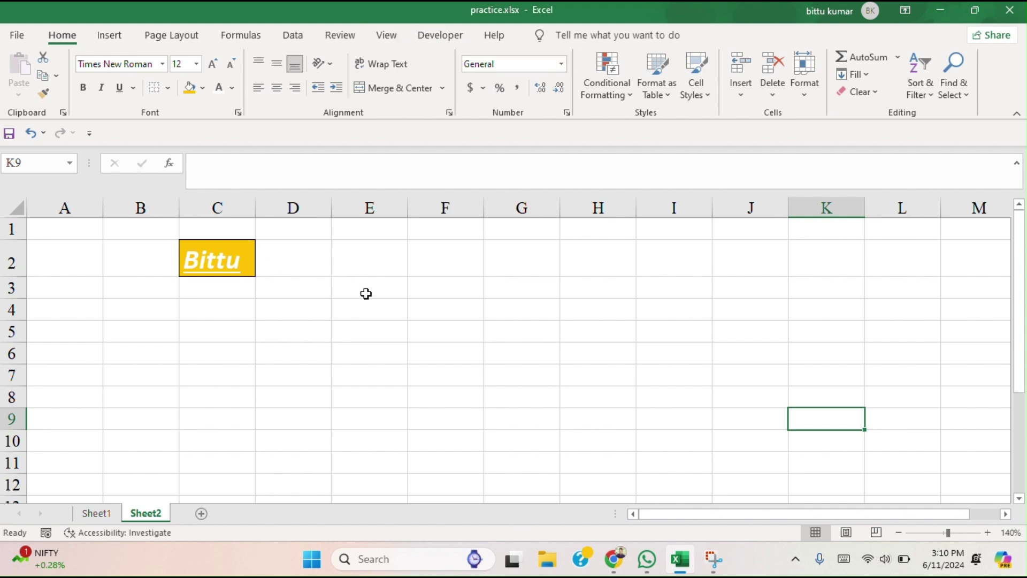
# - Apply thick outside borders around the empty range E3:F8
pyautogui.moveTo(379, 292); pyautogui.dragTo(463, 394)
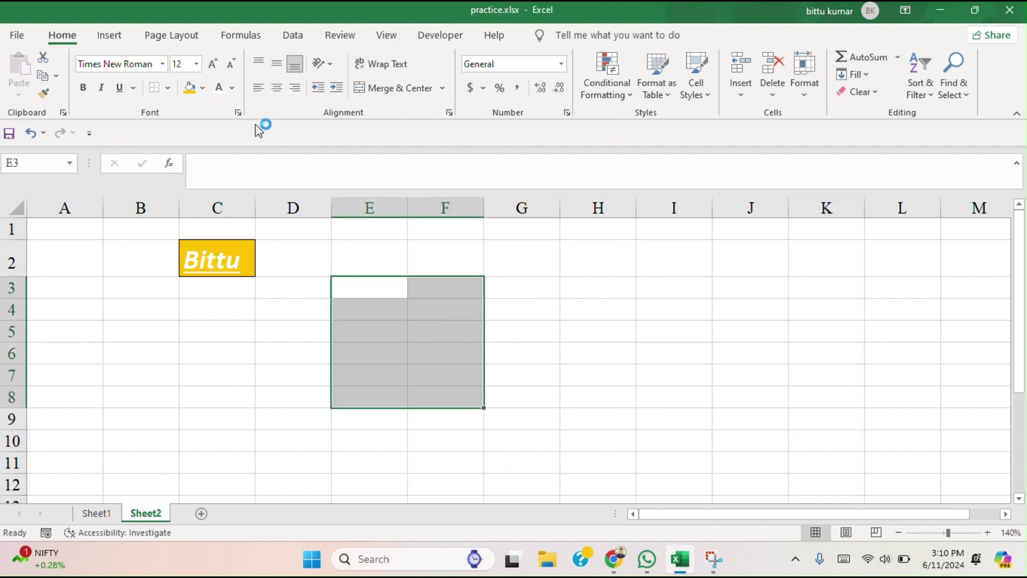
pyautogui.click(167, 89)
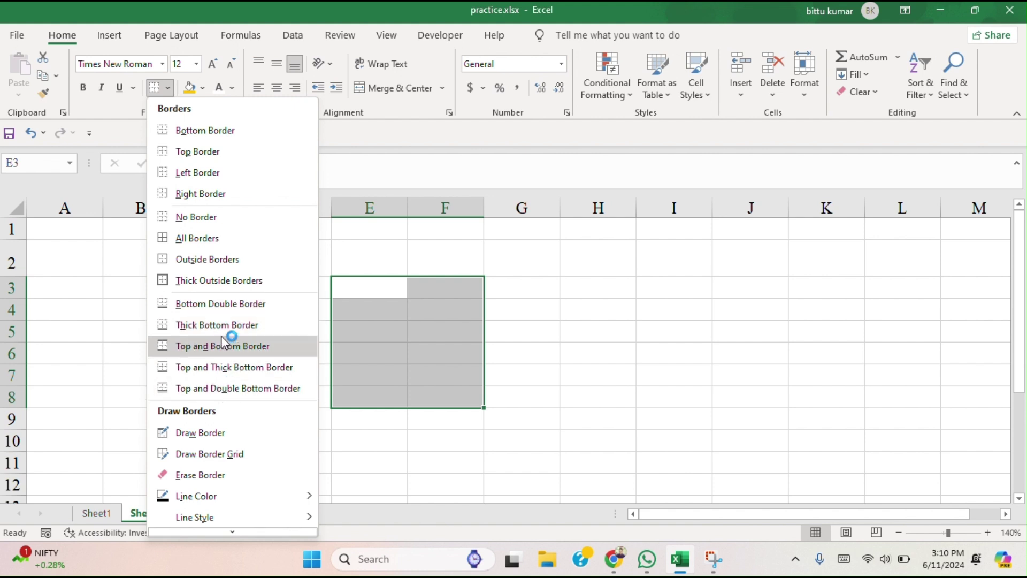
pyautogui.click(216, 281)
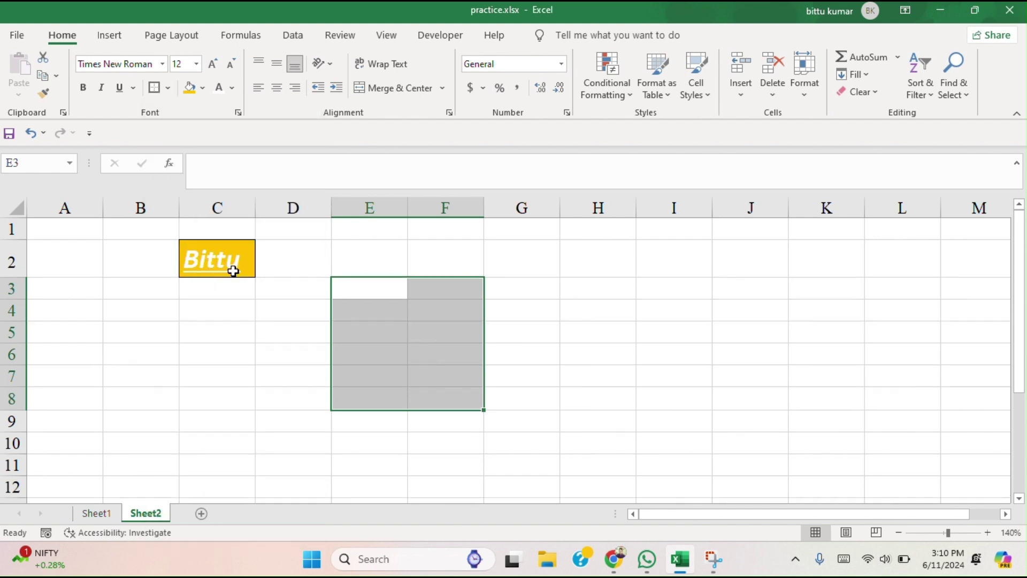
# - Clear the thick outside border from the range E3:F8 with the No Border option
pyautogui.click(743, 344)
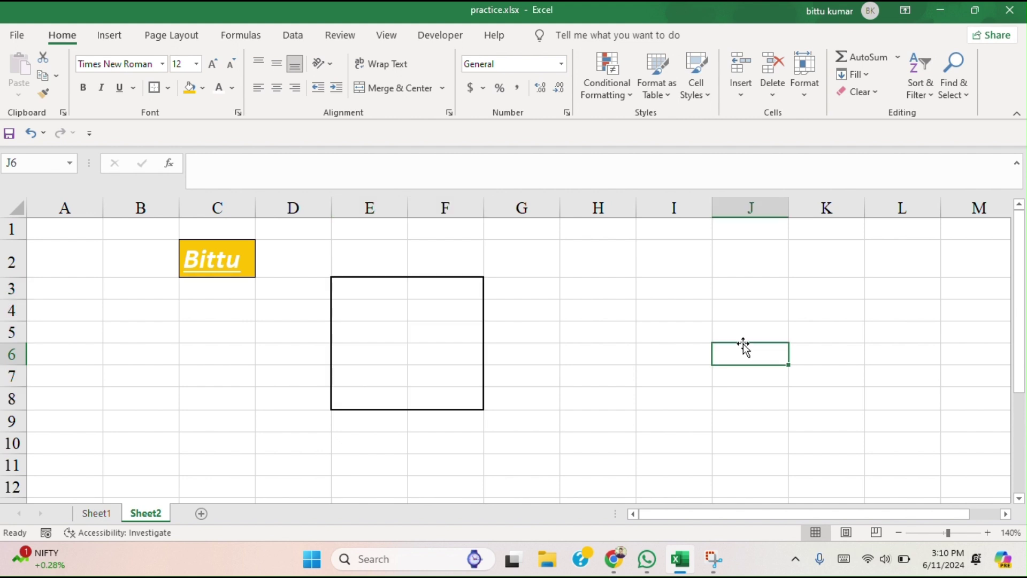
pyautogui.click(679, 313)
pyautogui.click(422, 316)
pyautogui.moveTo(355, 287); pyautogui.dragTo(443, 395)
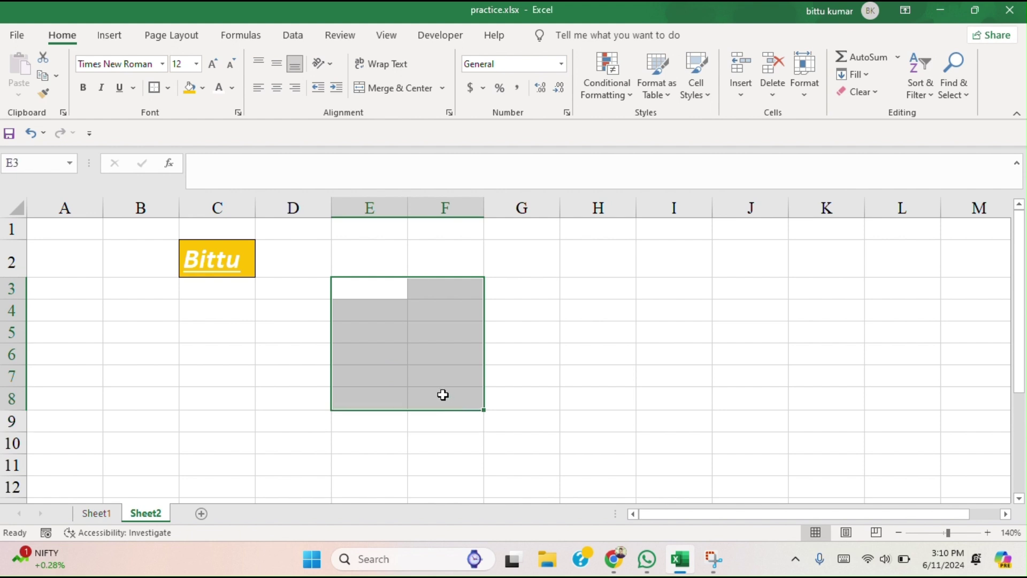
pyautogui.click(168, 88)
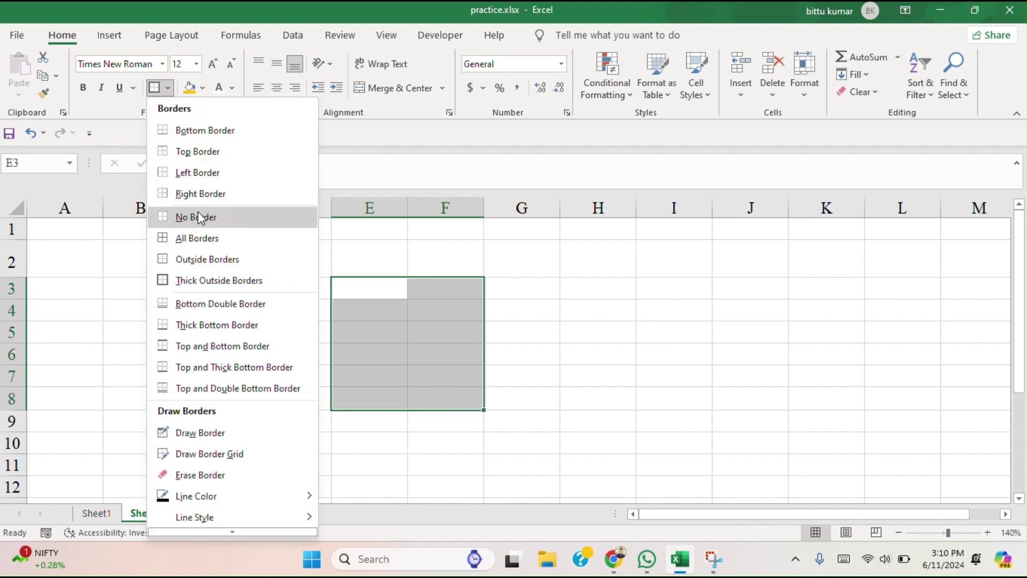
pyautogui.click(199, 219)
pyautogui.click(541, 253)
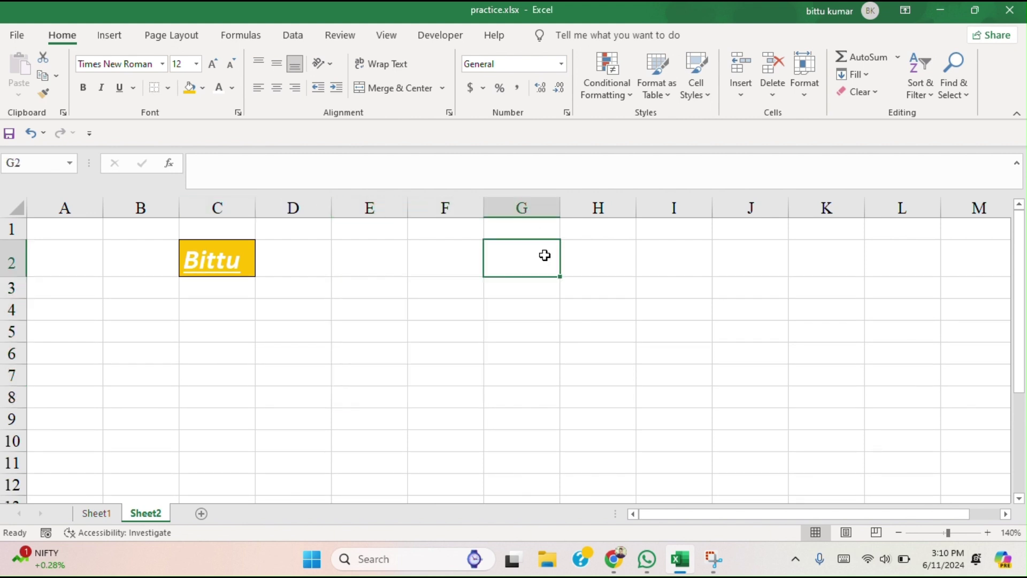
# - Enter a person's first name in cell E2
pyautogui.click(392, 258)
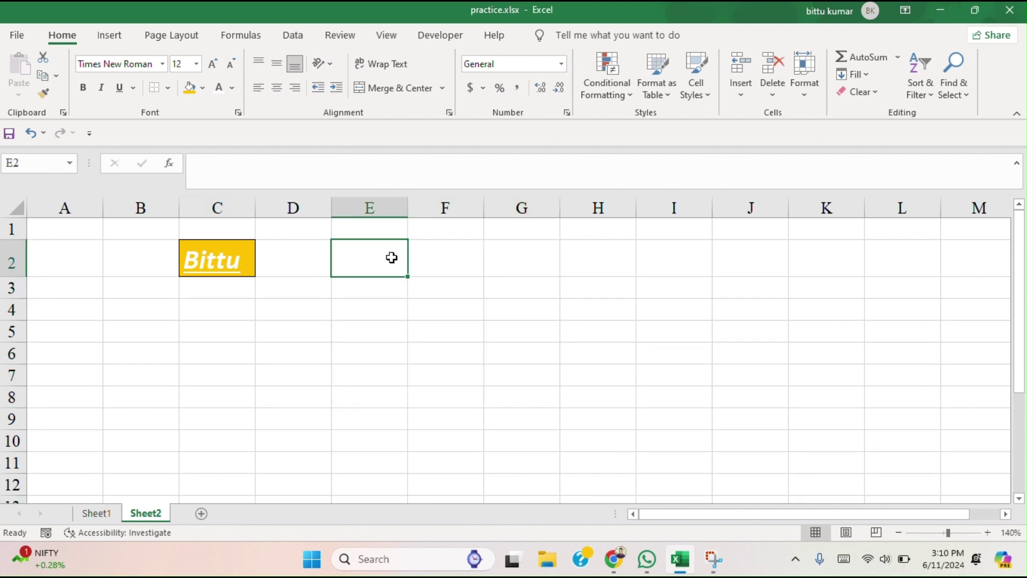
pyautogui.write('S')
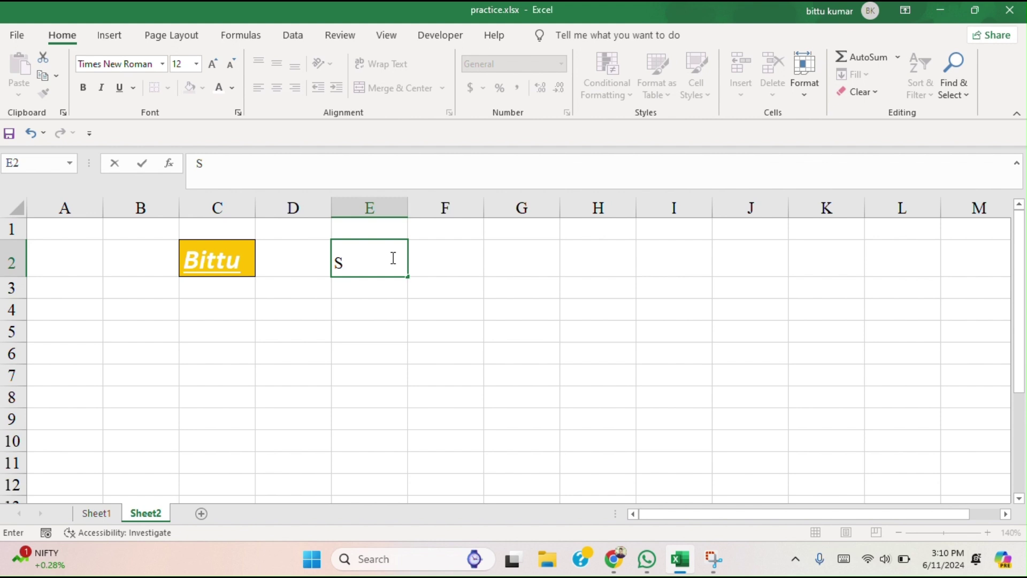
pyautogui.write('hubham')
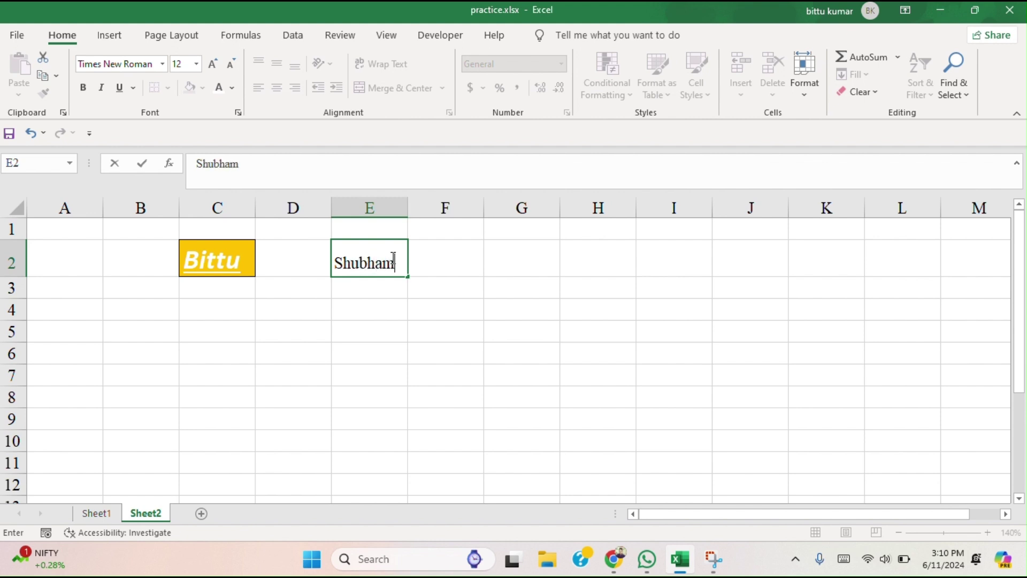
pyautogui.click(503, 290)
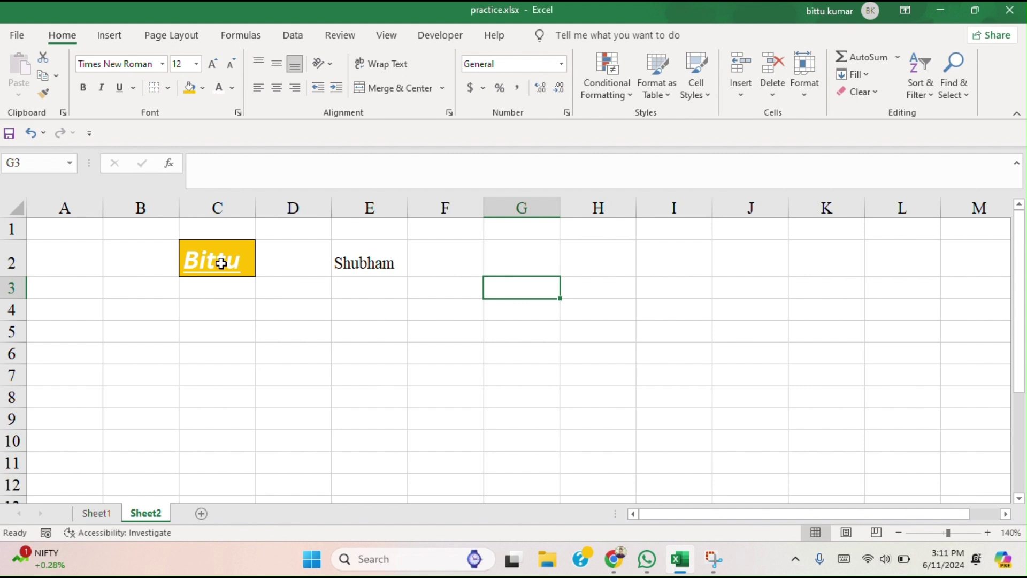
# - Copy the formatting of cell C2 onto E2 with Format Painter and autofit column E to its text
pyautogui.click(367, 272)
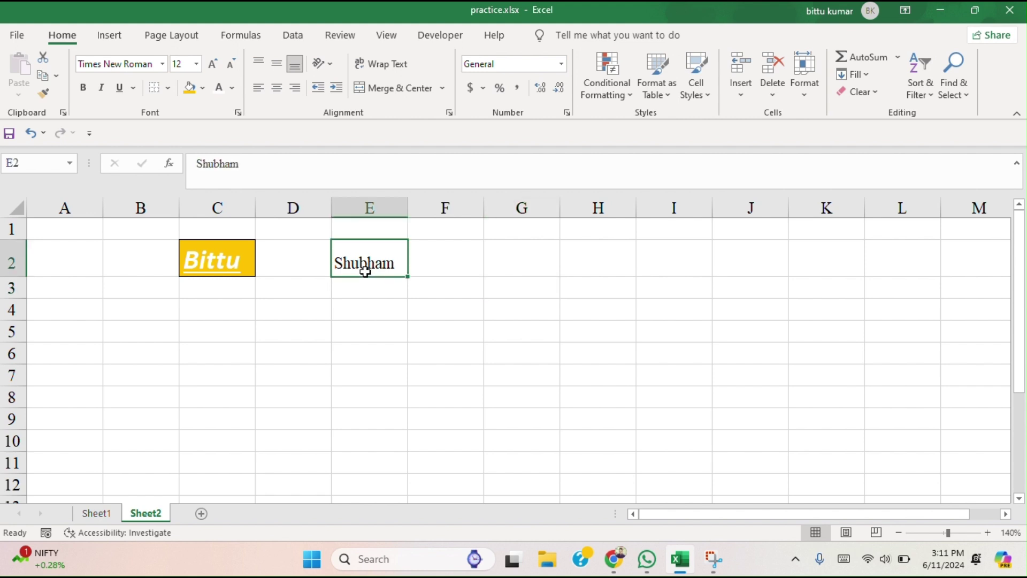
pyautogui.click(222, 268)
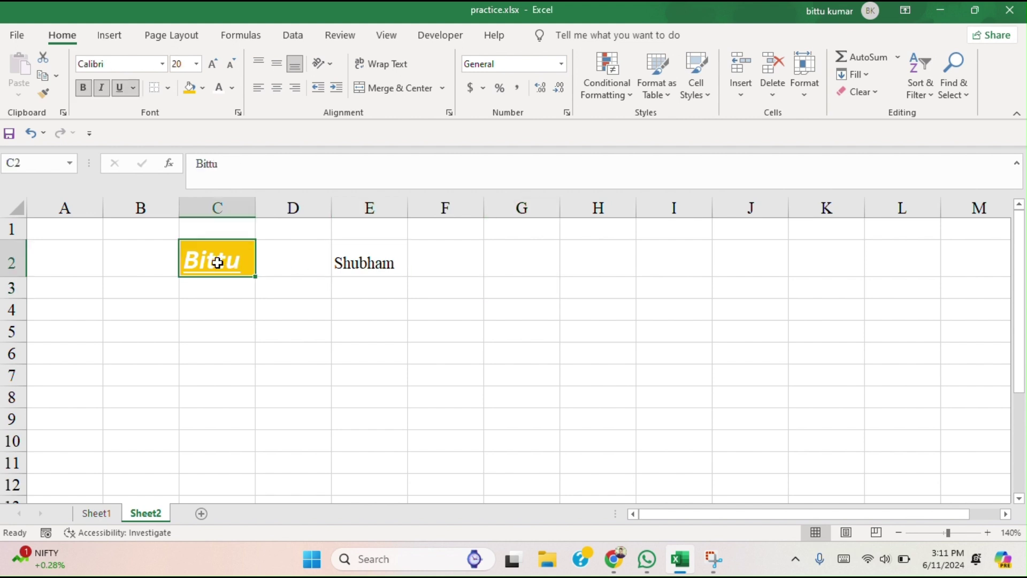
pyautogui.click(45, 95)
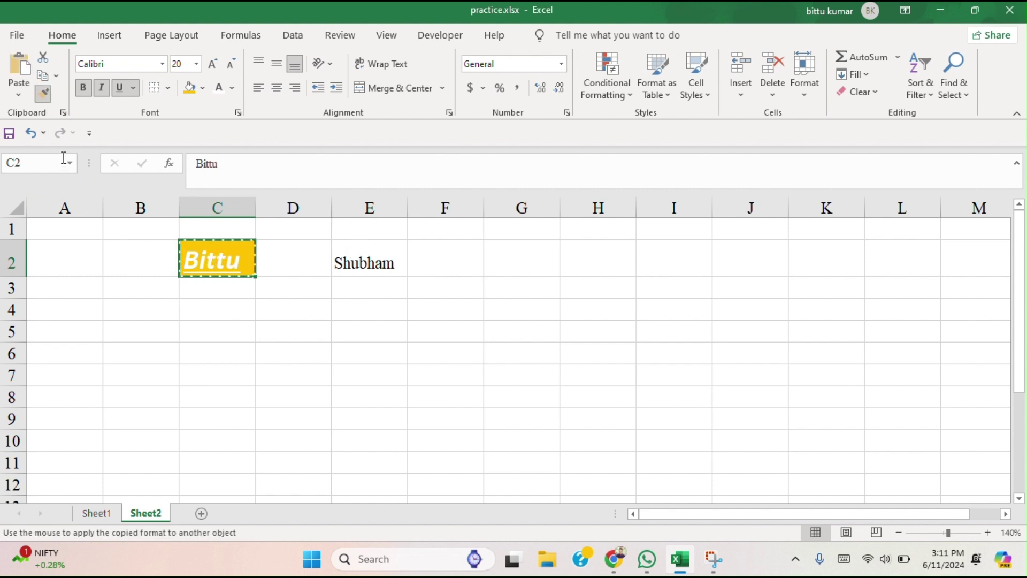
pyautogui.click(361, 266)
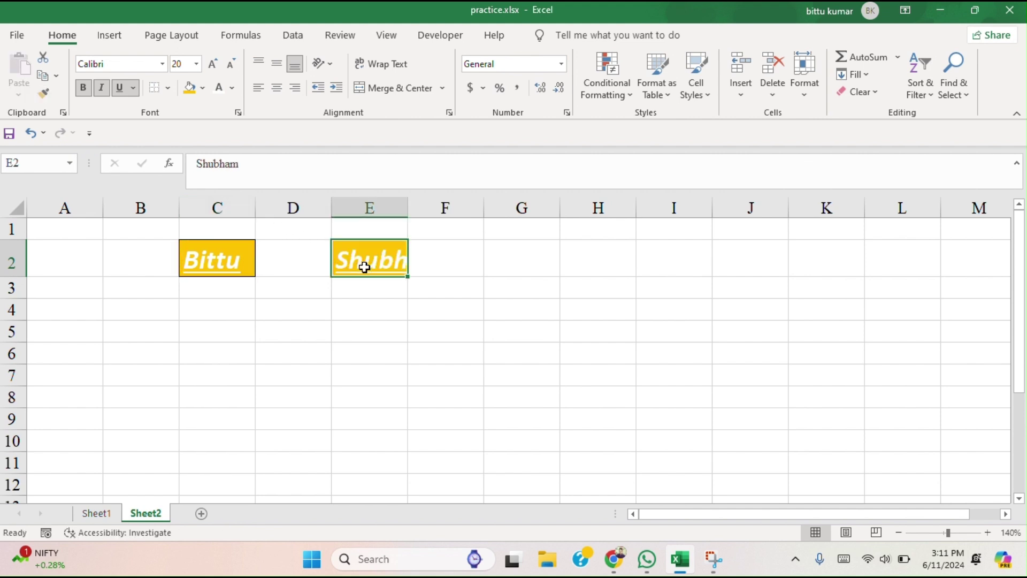
pyautogui.doubleClick(408, 209)
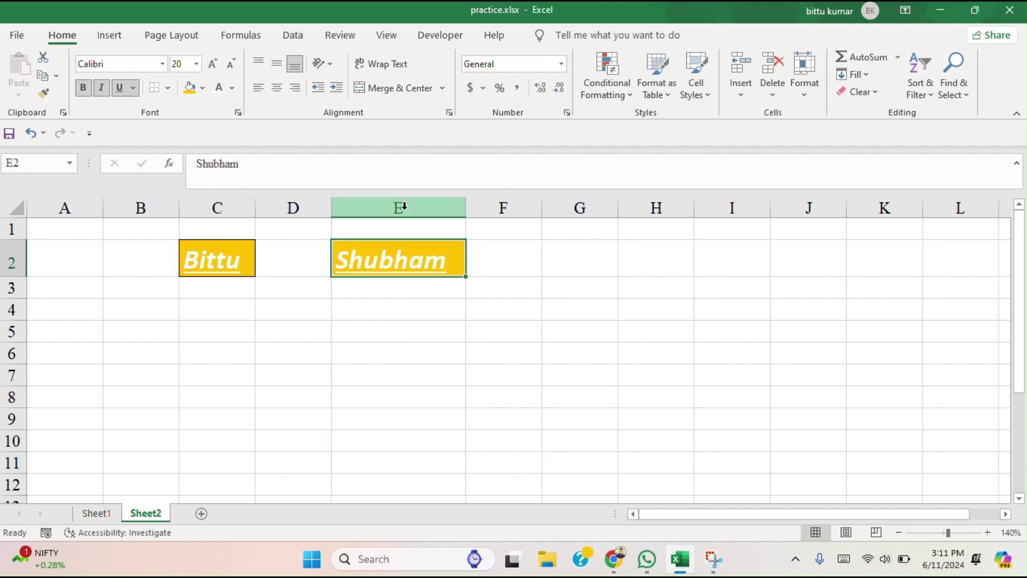
pyautogui.click(525, 349)
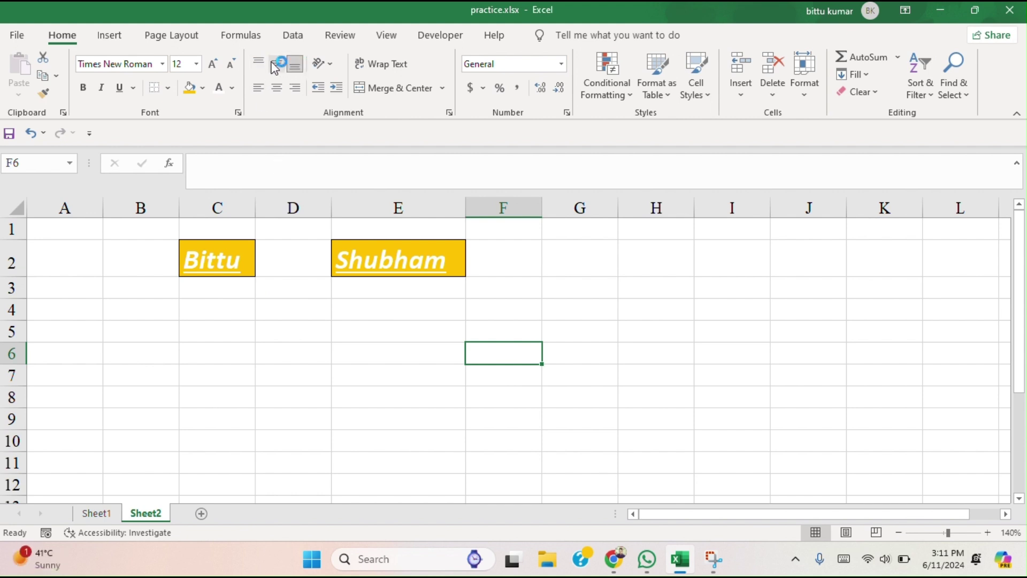
# - Widen column C to about twice its width and make row 2 more than twice as tall
pyautogui.click(278, 111)
pyautogui.click(299, 92)
pyautogui.moveTo(255, 207); pyautogui.dragTo(338, 221)
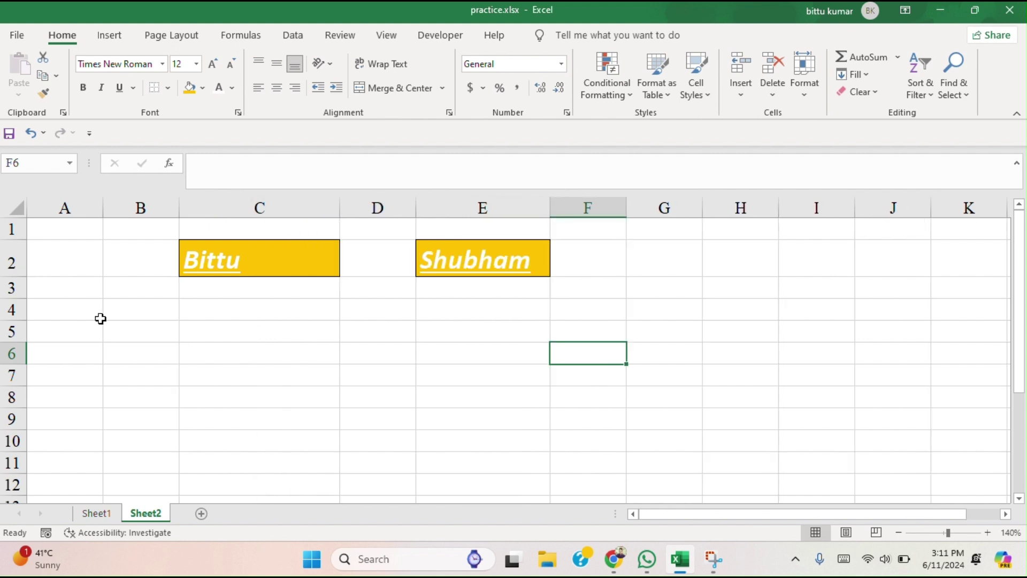
pyautogui.moveTo(24, 275); pyautogui.dragTo(25, 325)
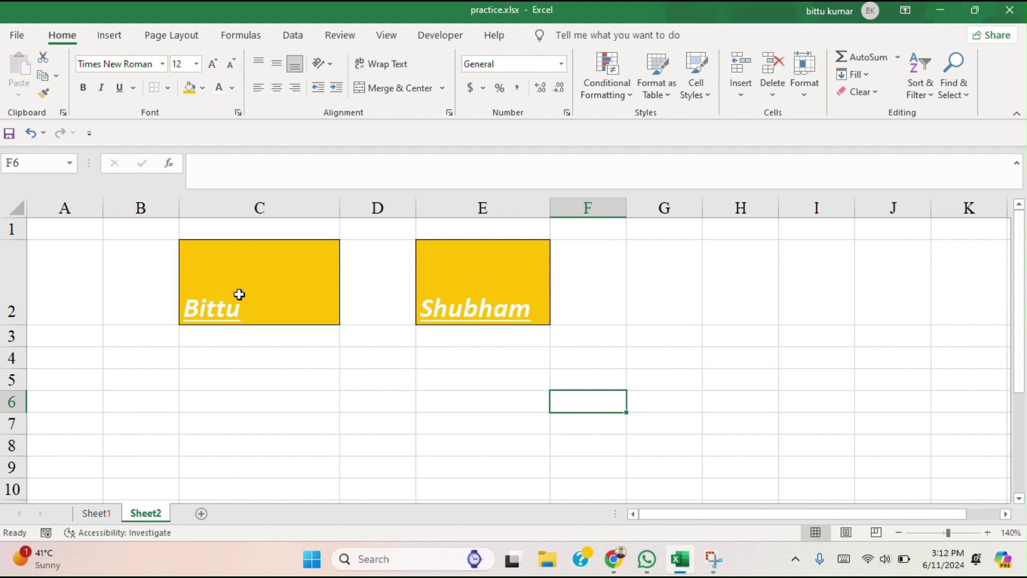
# - Center the text of cell C2 horizontally and align it to the middle vertically
pyautogui.click(208, 311)
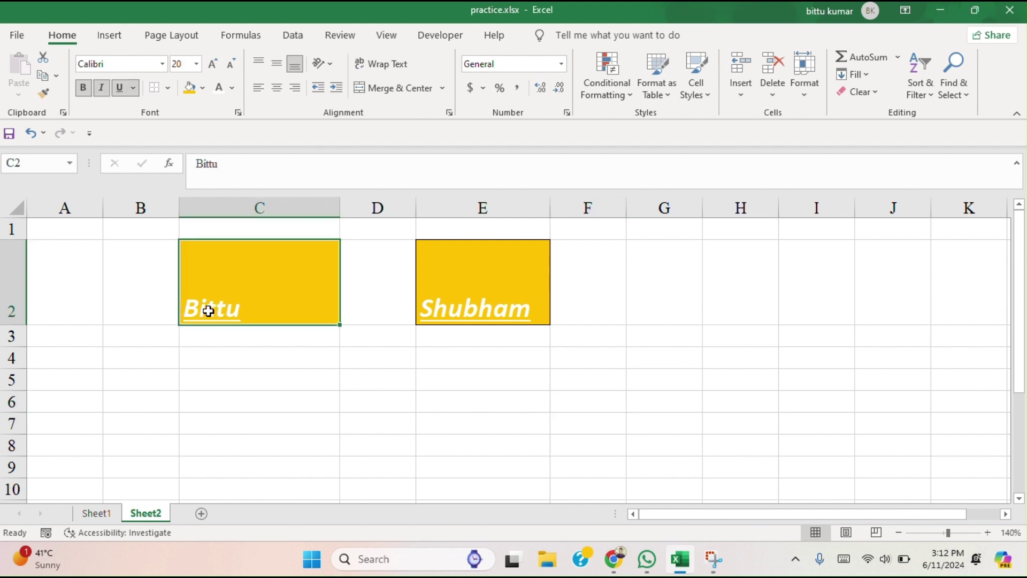
pyautogui.click(277, 88)
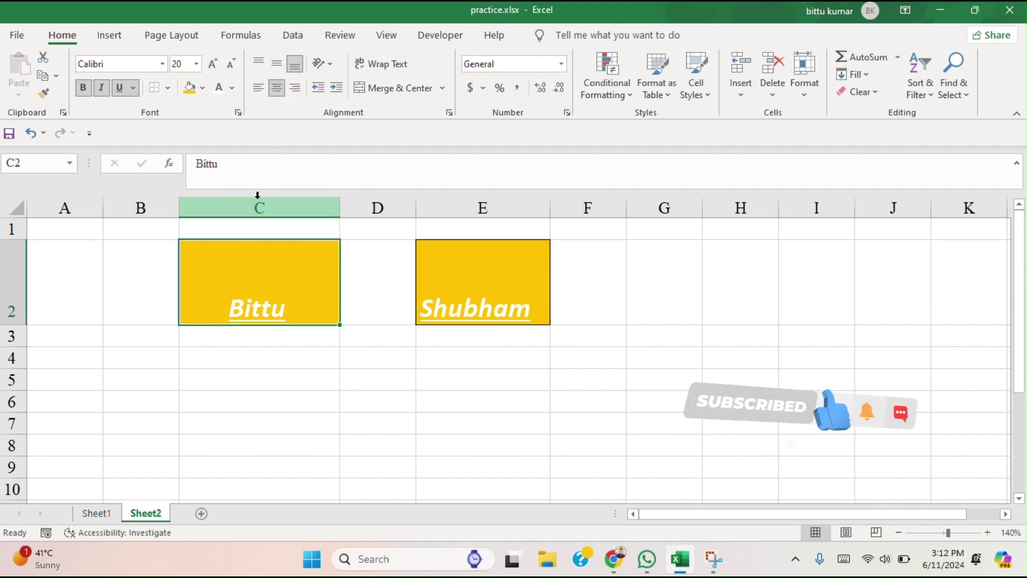
pyautogui.click(276, 66)
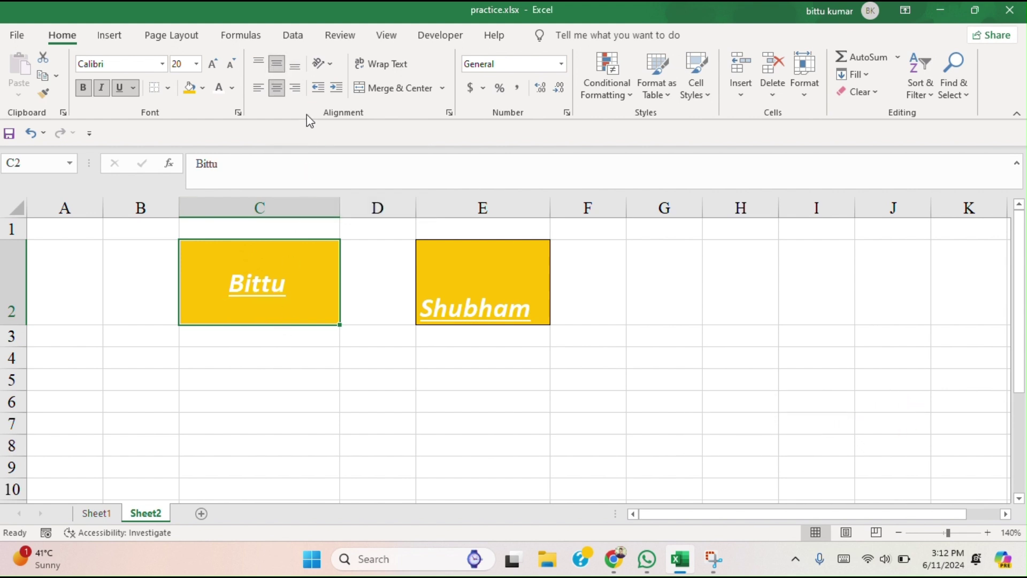
# - Try bottom and top vertical alignment on cell C2 and return its text to middle alignment
pyautogui.click(295, 64)
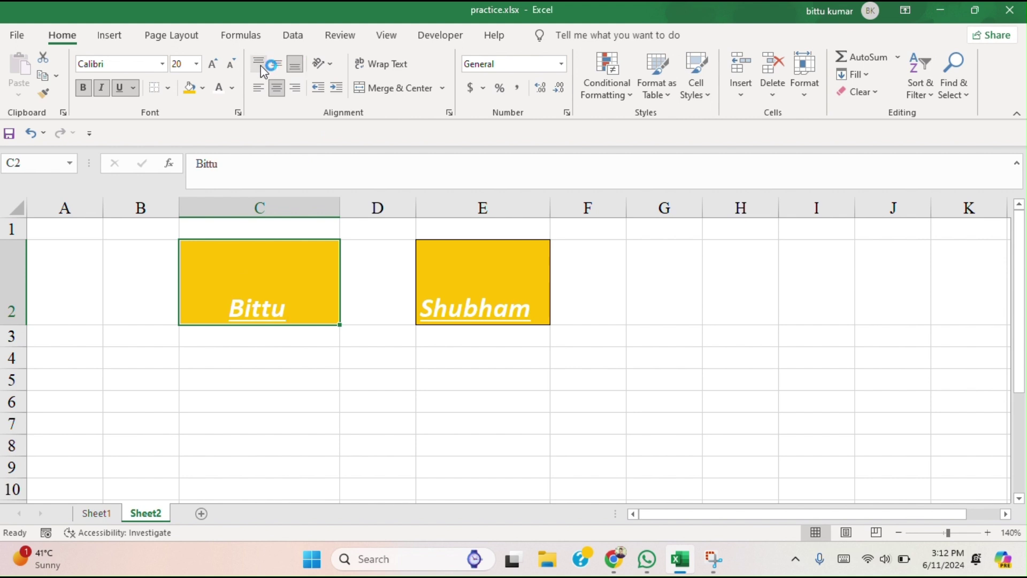
pyautogui.click(261, 65)
pyautogui.click(274, 67)
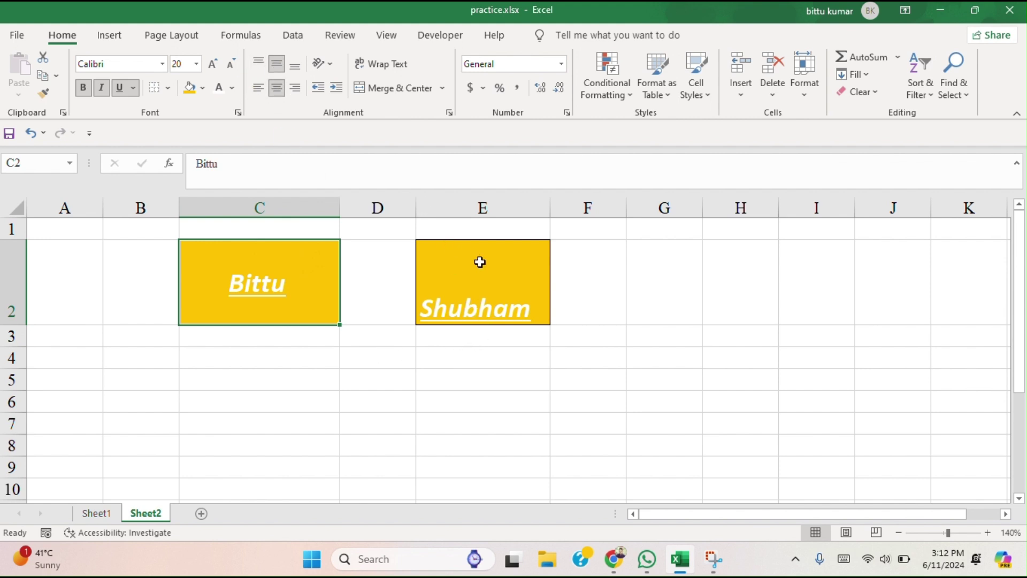
# - Rotate the text of cell C2 with the Angle Counterclockwise orientation
pyautogui.click(327, 64)
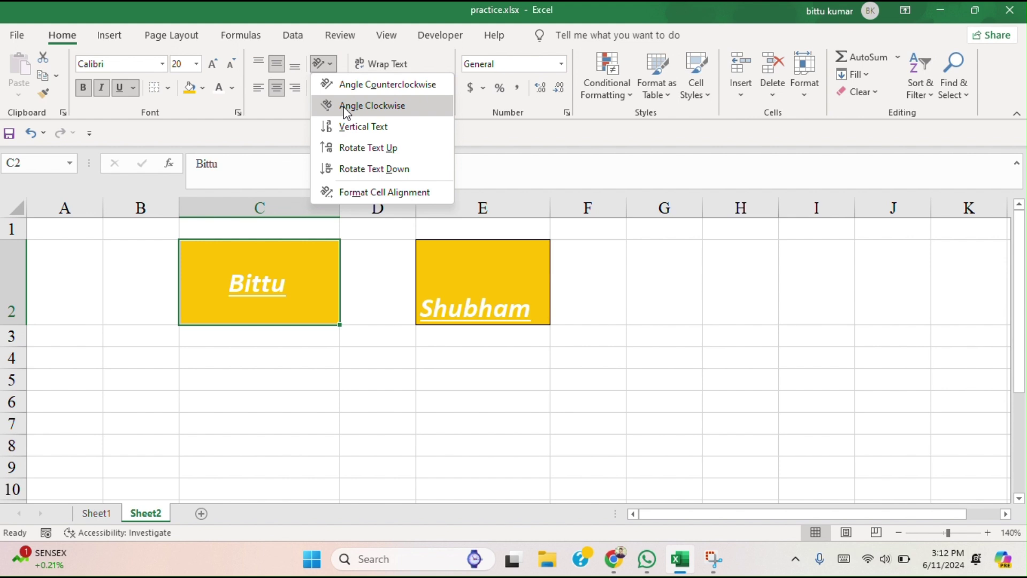
pyautogui.click(353, 87)
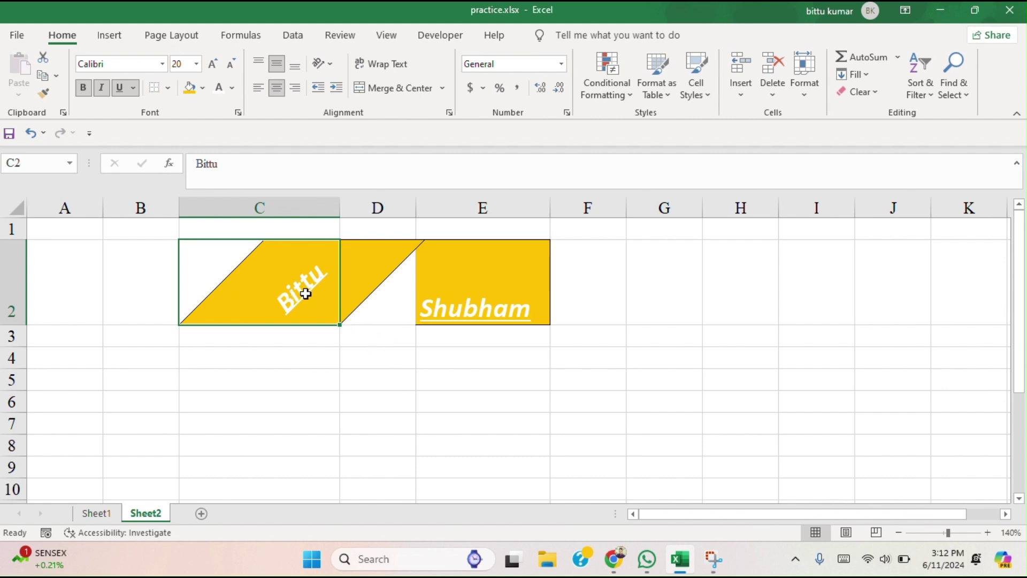
pyautogui.click(456, 373)
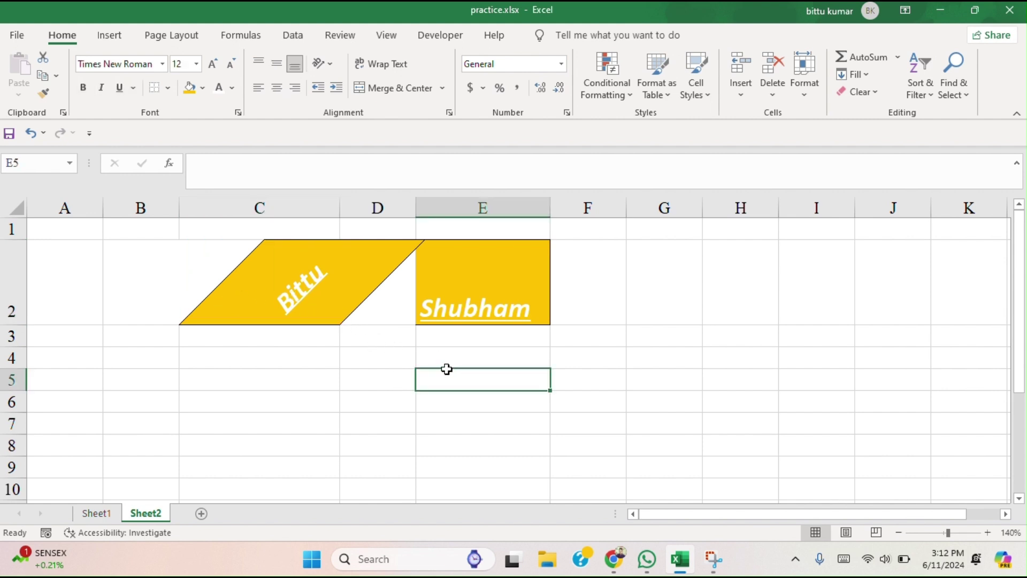
# - Remove the Angle Counterclockwise orientation from cell C2 so its text is horizontal again
pyautogui.click(287, 285)
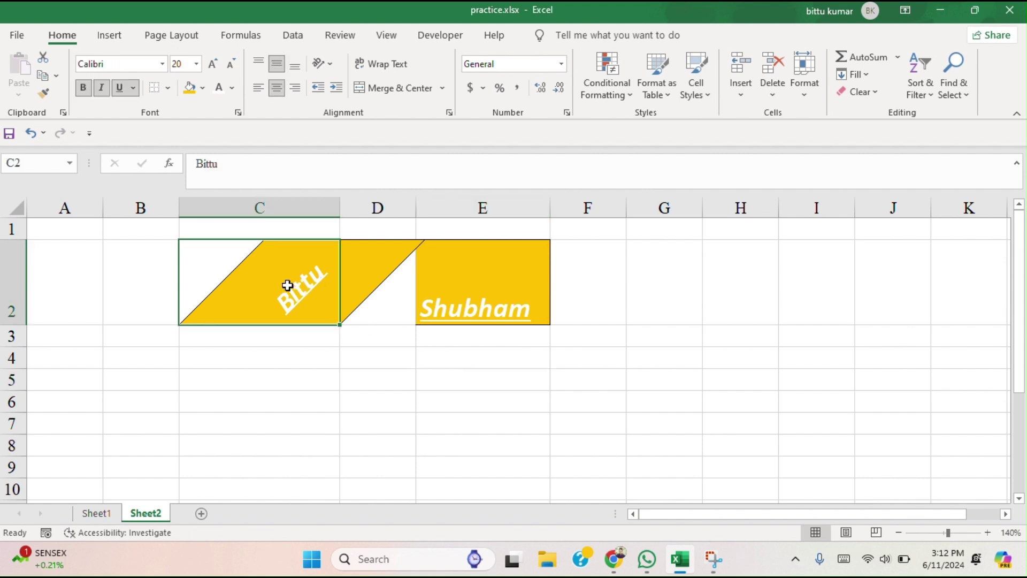
pyautogui.click(332, 65)
pyautogui.click(327, 83)
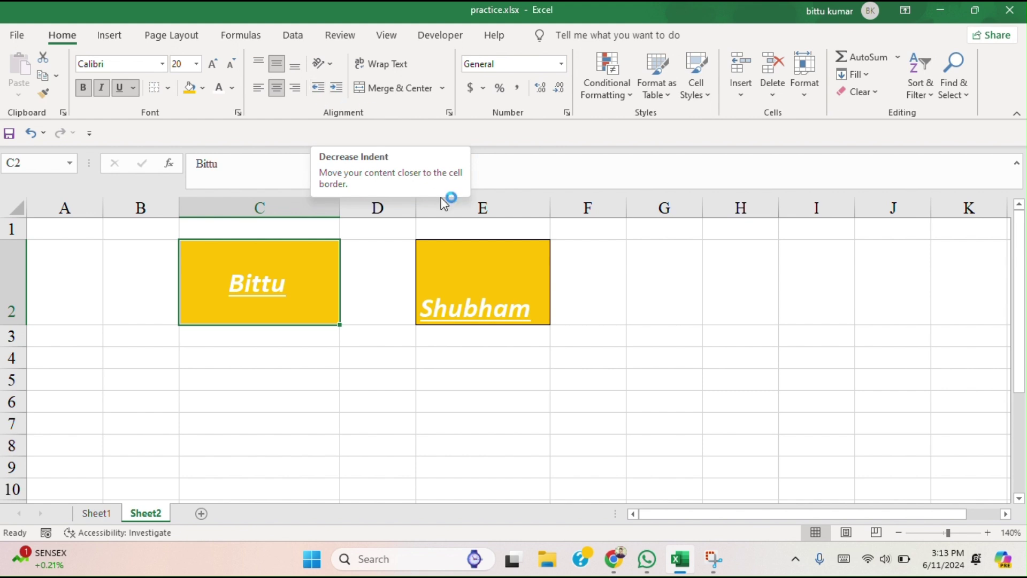
# - Reduce the height of row 2 so it fits closely around the text in C2 and E2
pyautogui.click(459, 277)
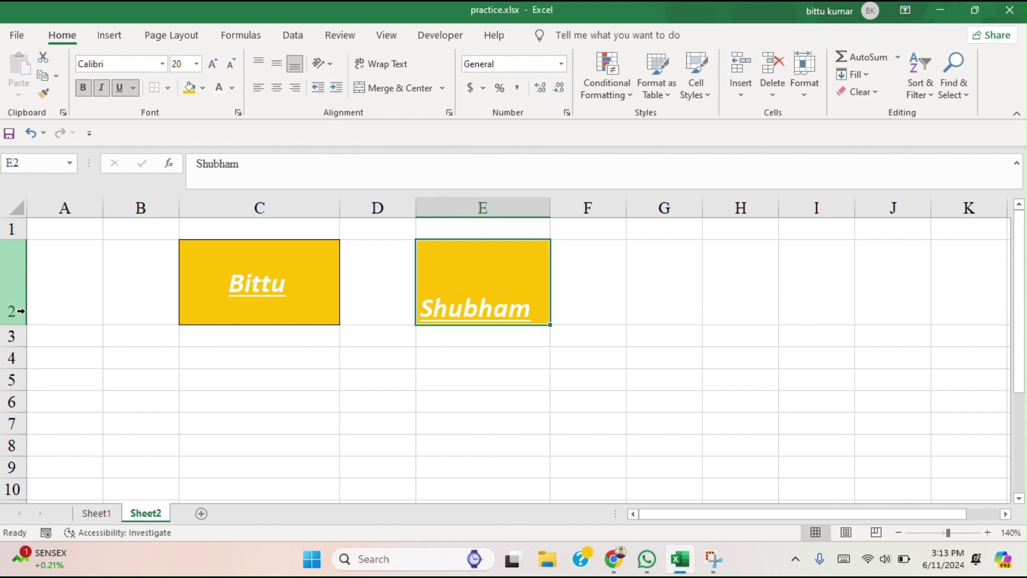
pyautogui.moveTo(21, 328); pyautogui.dragTo(23, 279)
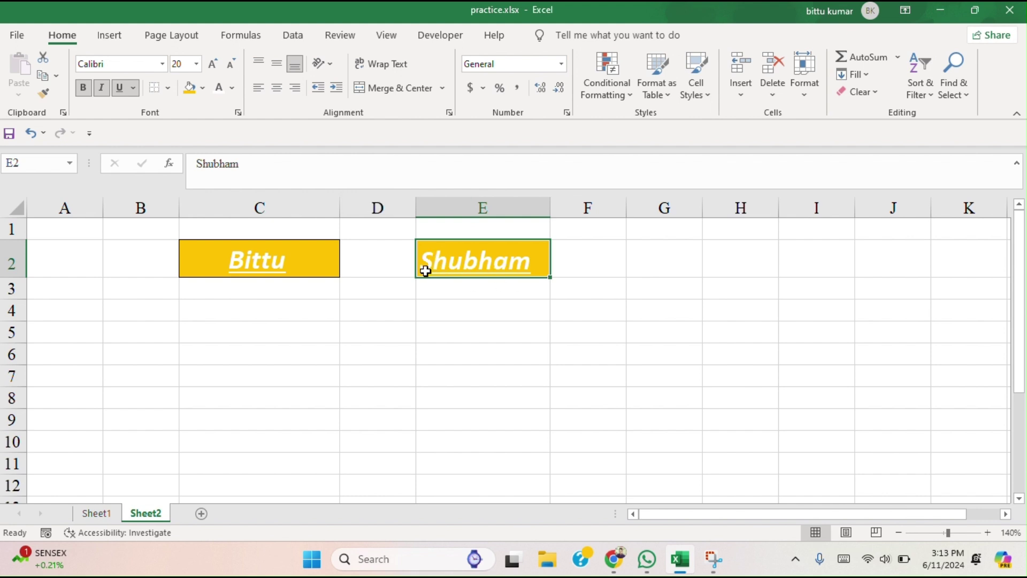
# - Try increasing and decreasing the indent of the text in cell E2 twice, ending without an indent
pyautogui.click(333, 91)
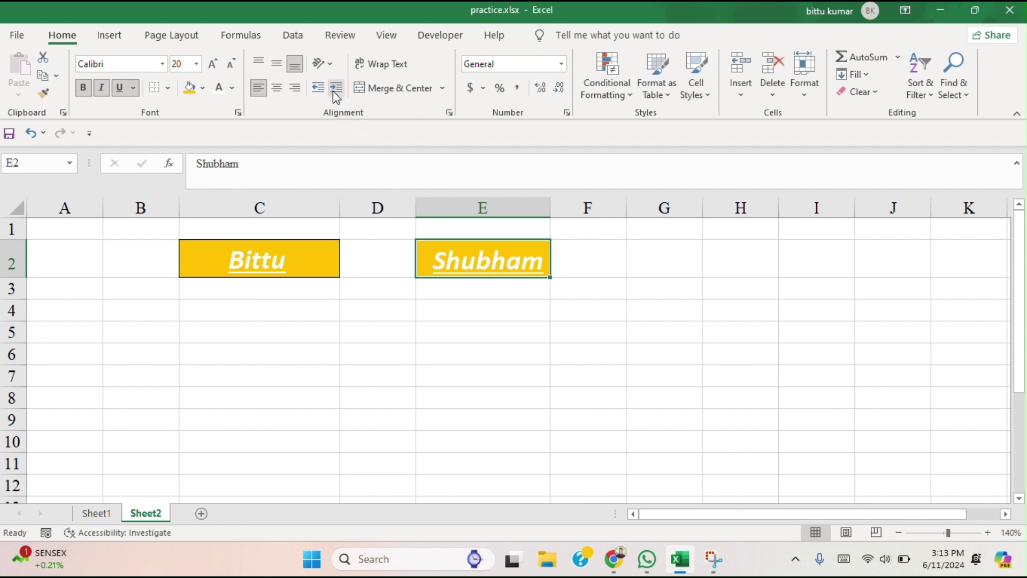
pyautogui.click(316, 89)
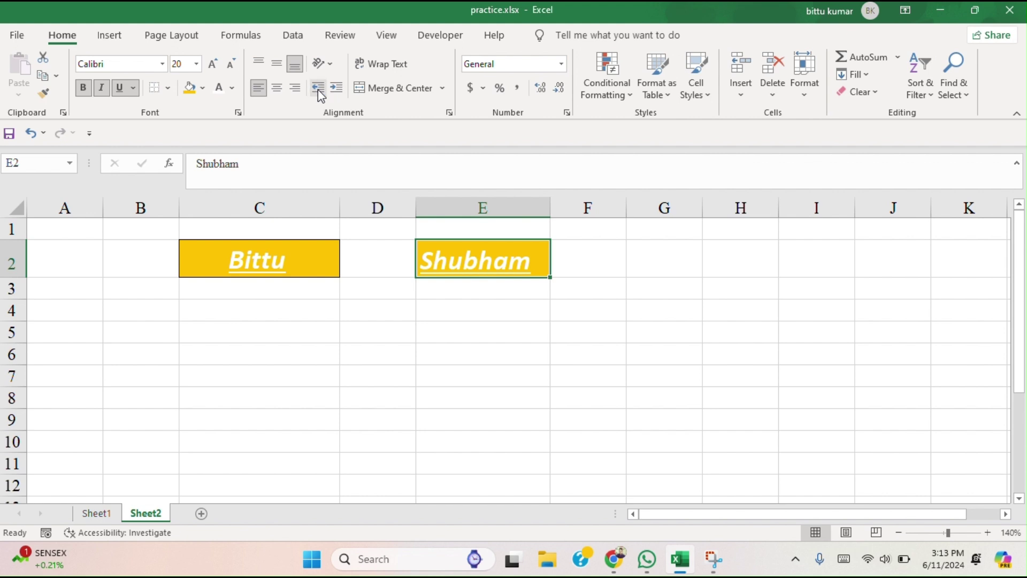
pyautogui.click(336, 89)
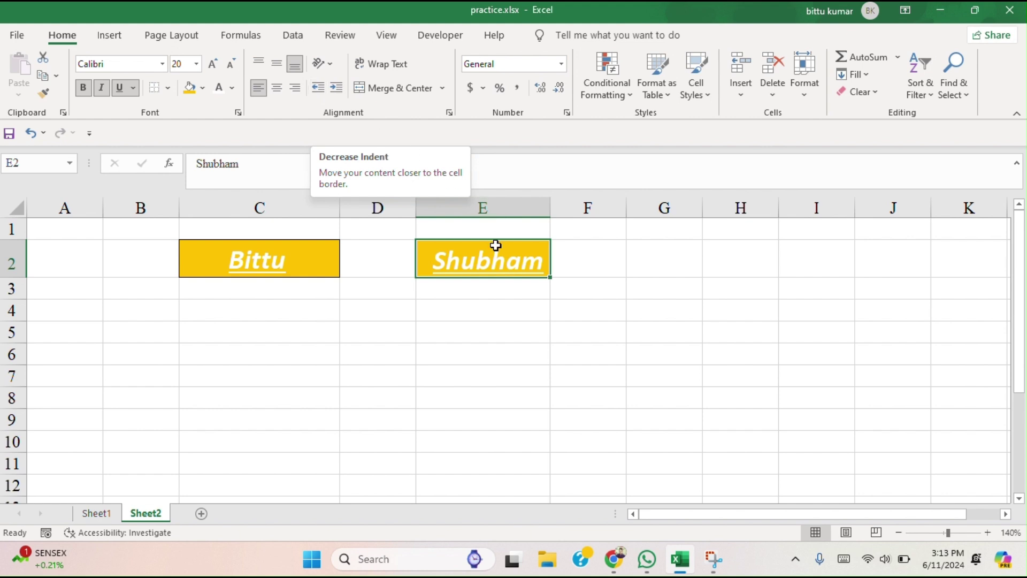
pyautogui.click(319, 92)
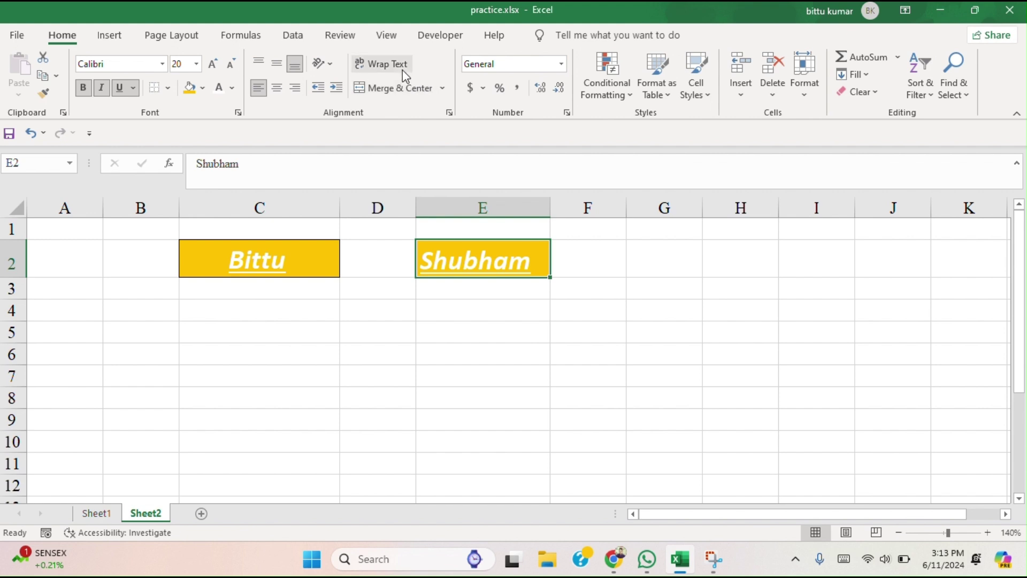
# - Enter the text "subscribe our channel" in cell D7 and select that cell again
pyautogui.click(356, 370)
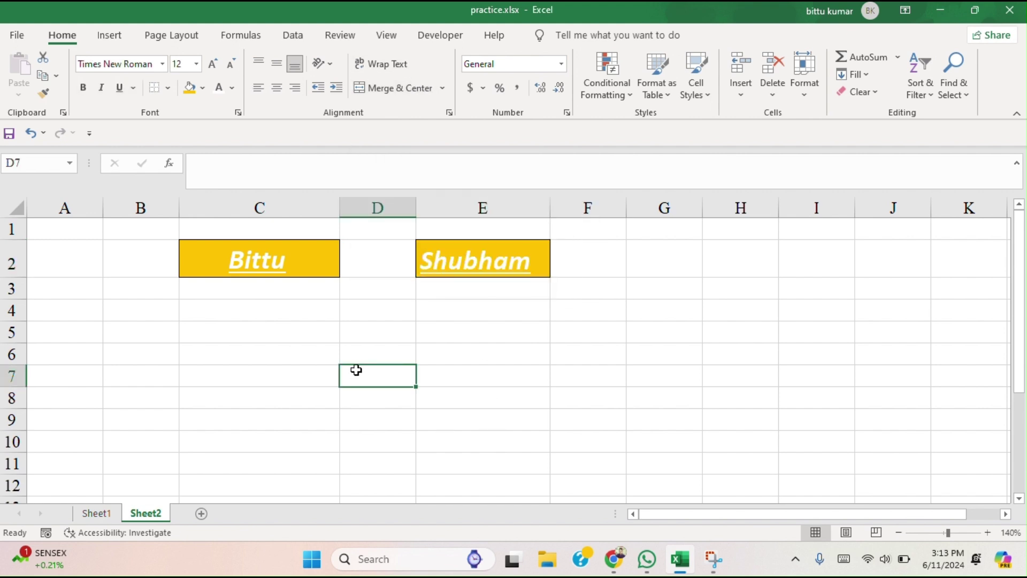
pyautogui.write('subscribe out')
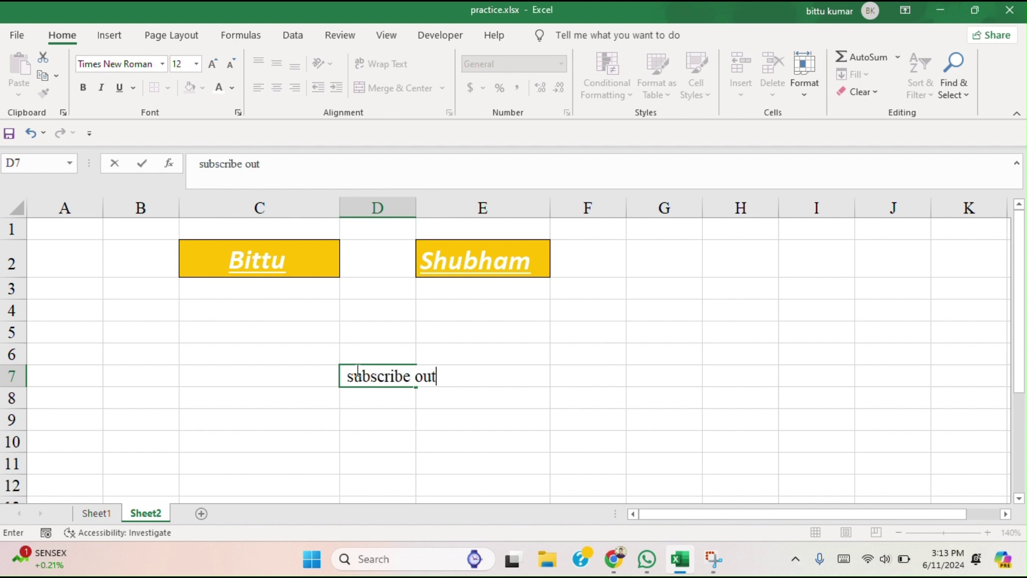
pyautogui.press('BackSpace')
pyautogui.write('r channel')
pyautogui.click(524, 424)
pyautogui.click(368, 378)
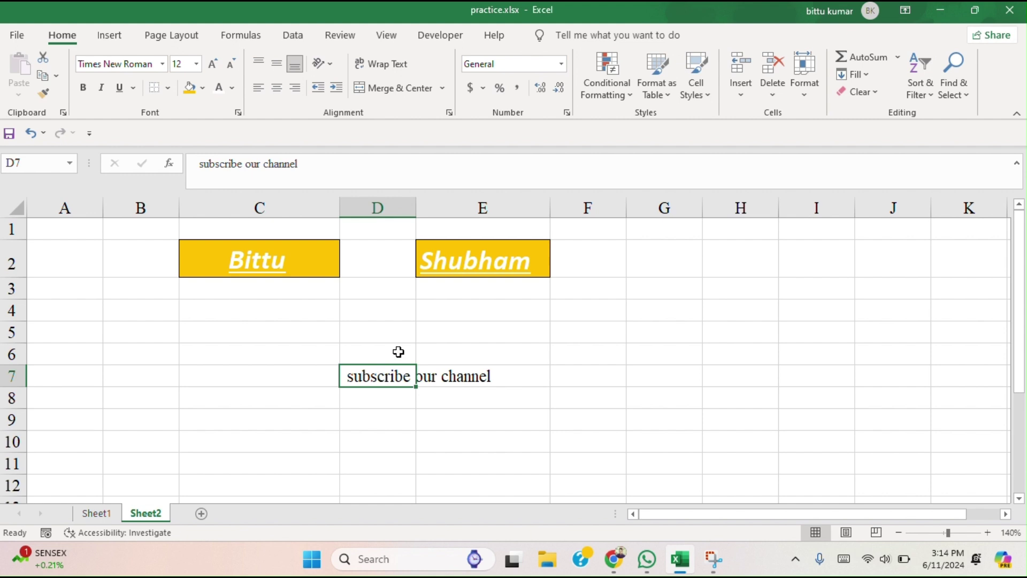
# - Wrap the text in cell D7 so it fits within the column width
pyautogui.click(386, 66)
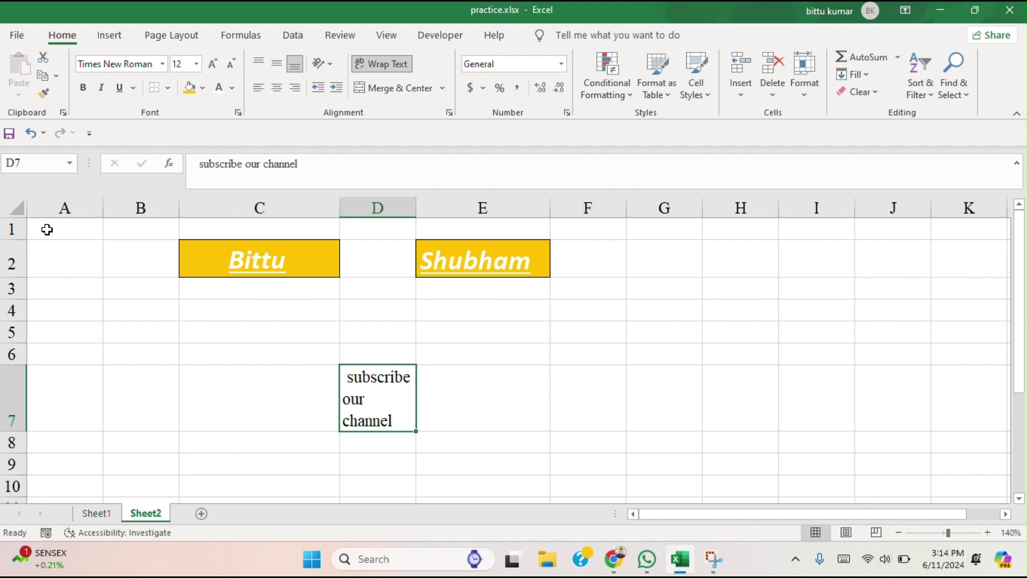
# - Merge and center cells A1 through F1 into one heading cell
pyautogui.moveTo(47, 230); pyautogui.dragTo(601, 221)
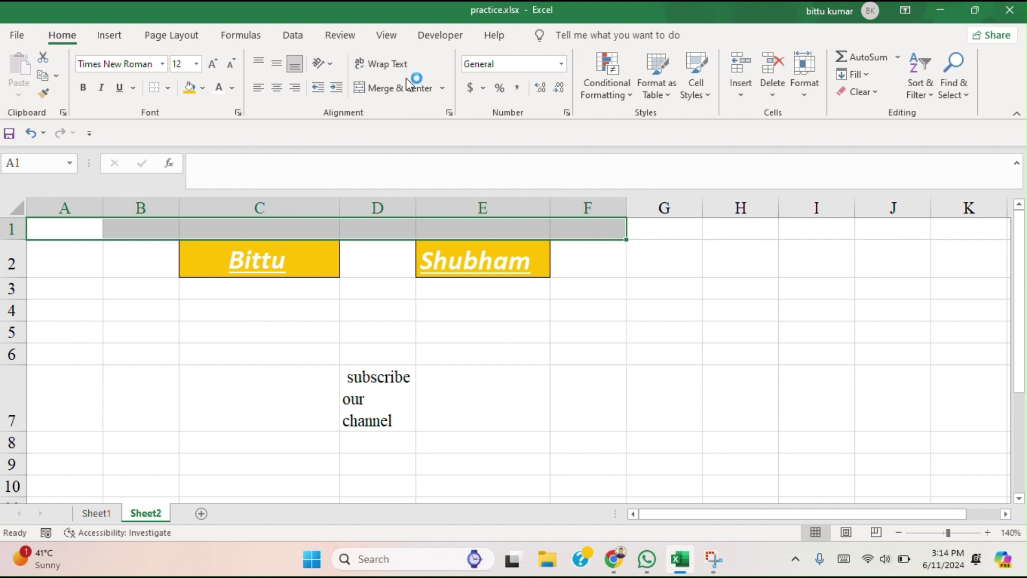
pyautogui.click(442, 88)
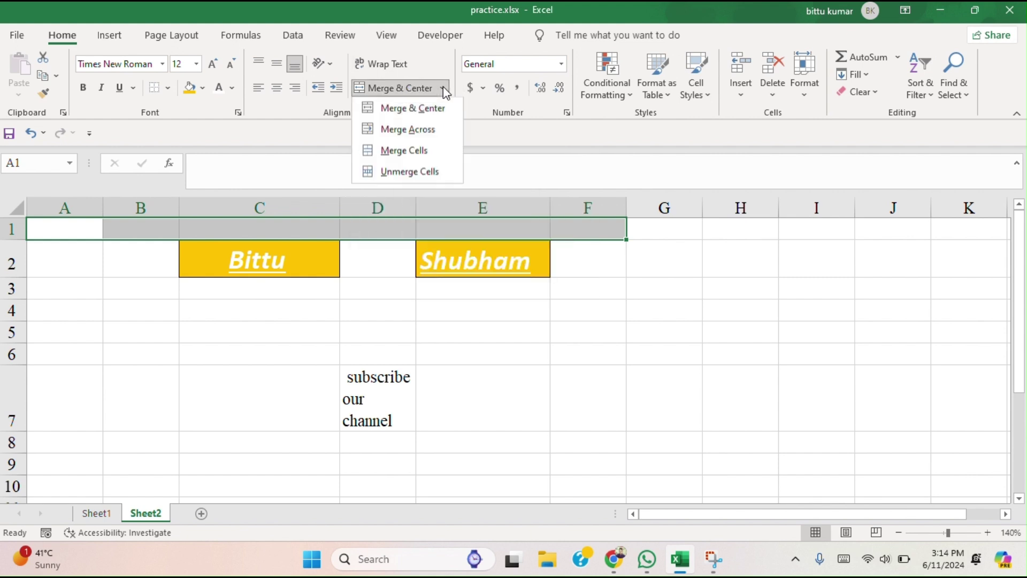
pyautogui.click(425, 109)
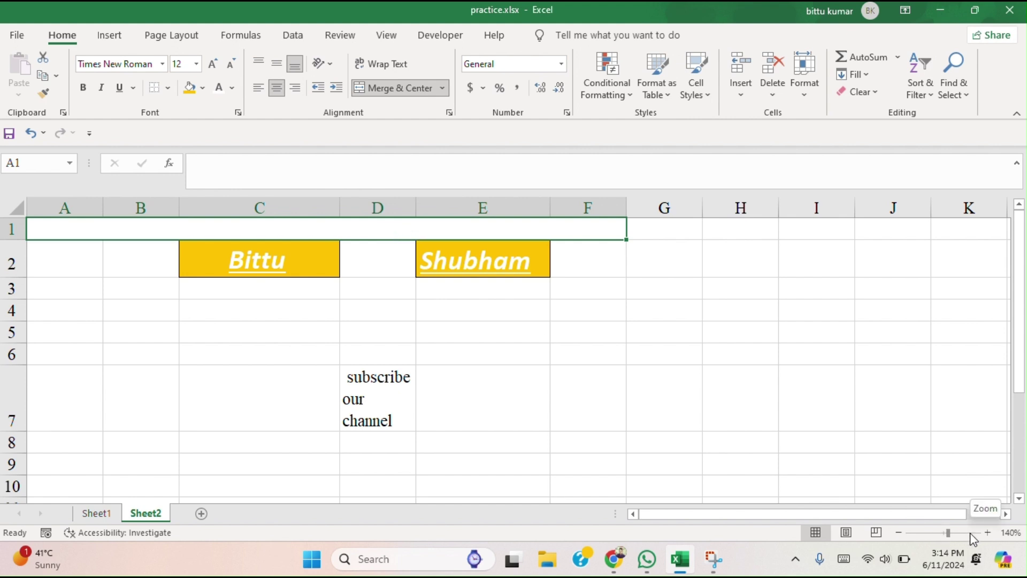
pyautogui.click(988, 532)
pyautogui.click(987, 533)
pyautogui.click(987, 532)
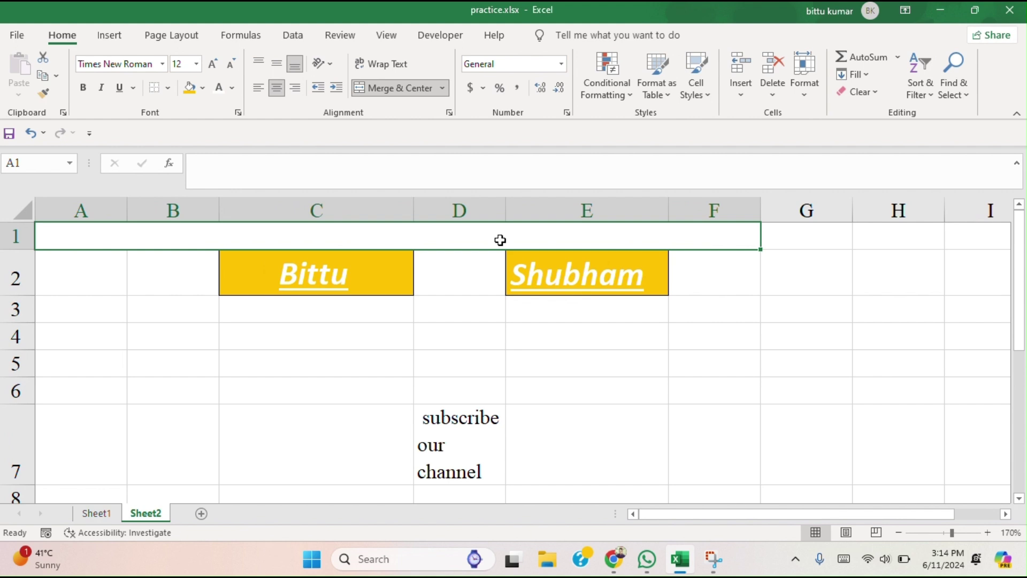
pyautogui.click(86, 369)
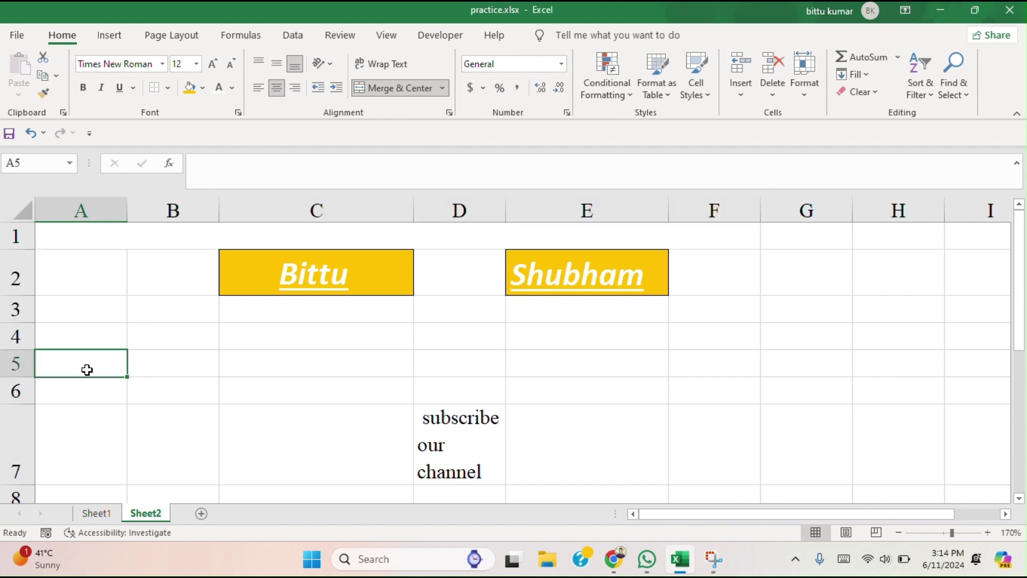
# - Enter the heading text "stylish solutions" in the merged cell A1
pyautogui.click(317, 248)
pyautogui.write('dd')
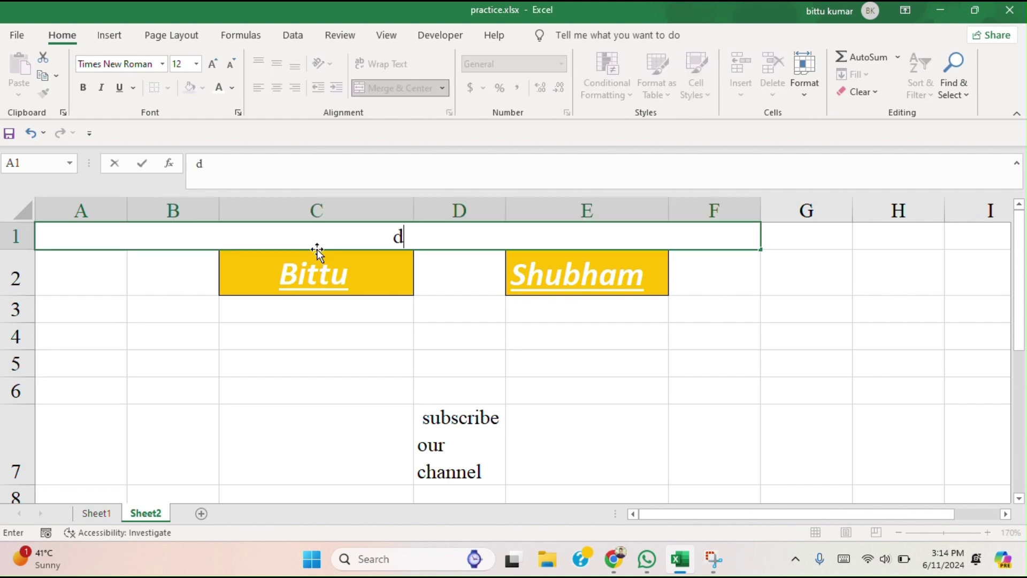
pyautogui.press('BackSpace')
pyautogui.press('BackSpace')
pyautogui.write('stylish solutions')
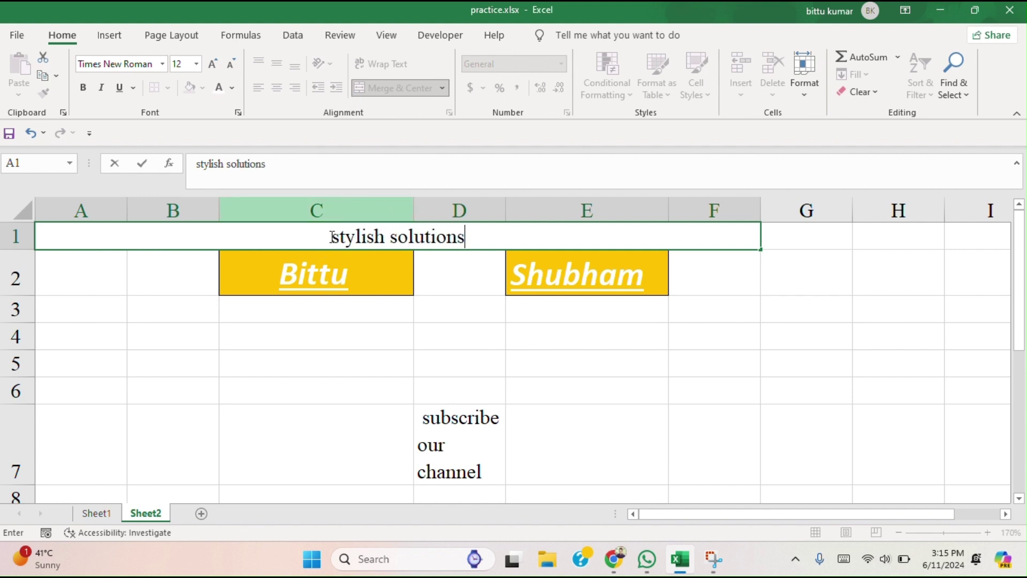
# - Set the font size of the "stylish solutions" heading to 16
pyautogui.moveTo(332, 238); pyautogui.dragTo(496, 236)
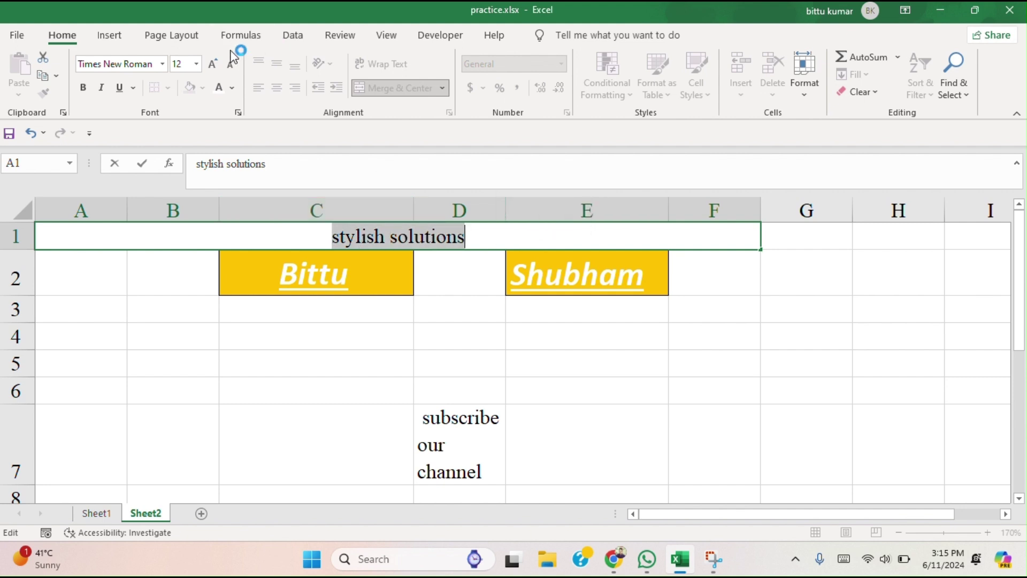
pyautogui.click(213, 64)
pyautogui.click(213, 64)
pyautogui.click(213, 65)
pyautogui.click(213, 65)
pyautogui.click(213, 64)
pyautogui.click(212, 64)
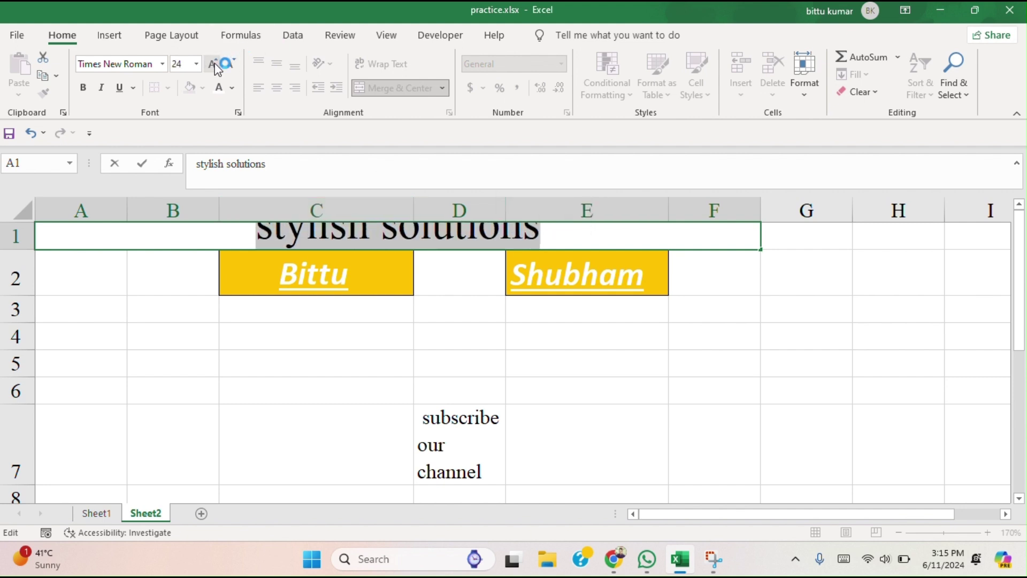
pyautogui.click(233, 62)
pyautogui.click(233, 62)
pyautogui.click(233, 62)
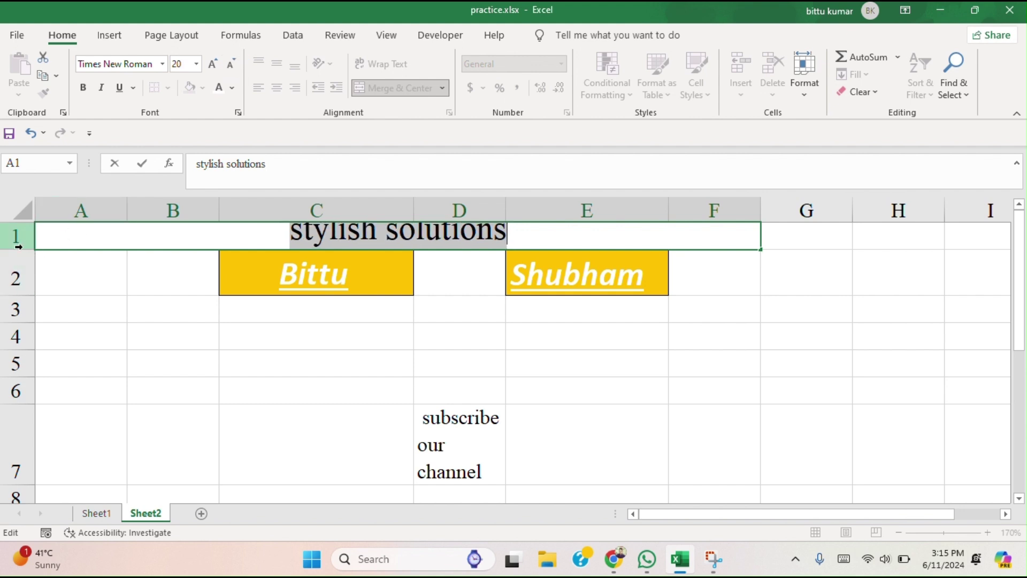
pyautogui.click(230, 65)
pyautogui.click(230, 65)
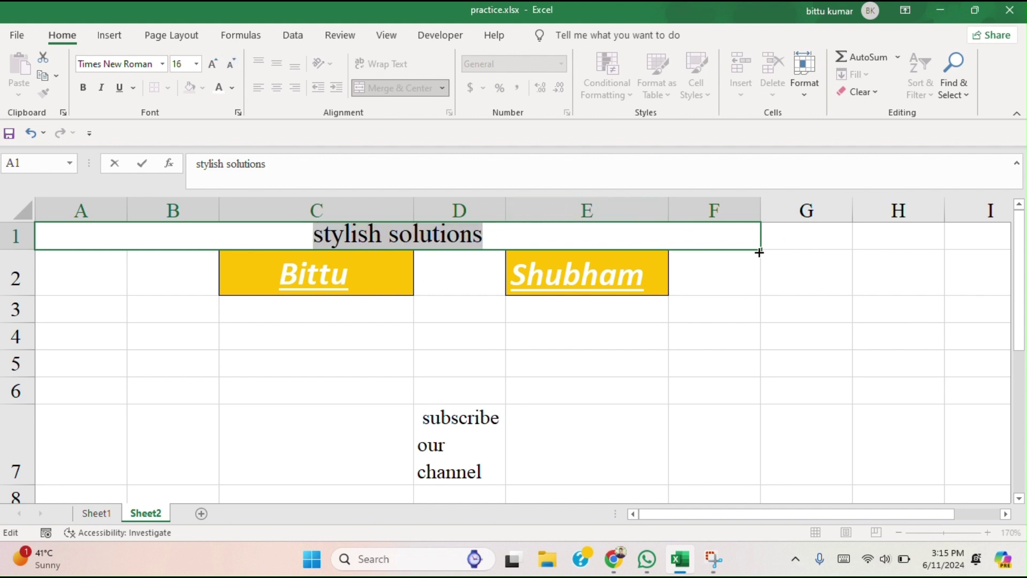
pyautogui.moveTo(784, 378); pyautogui.dragTo(782, 379)
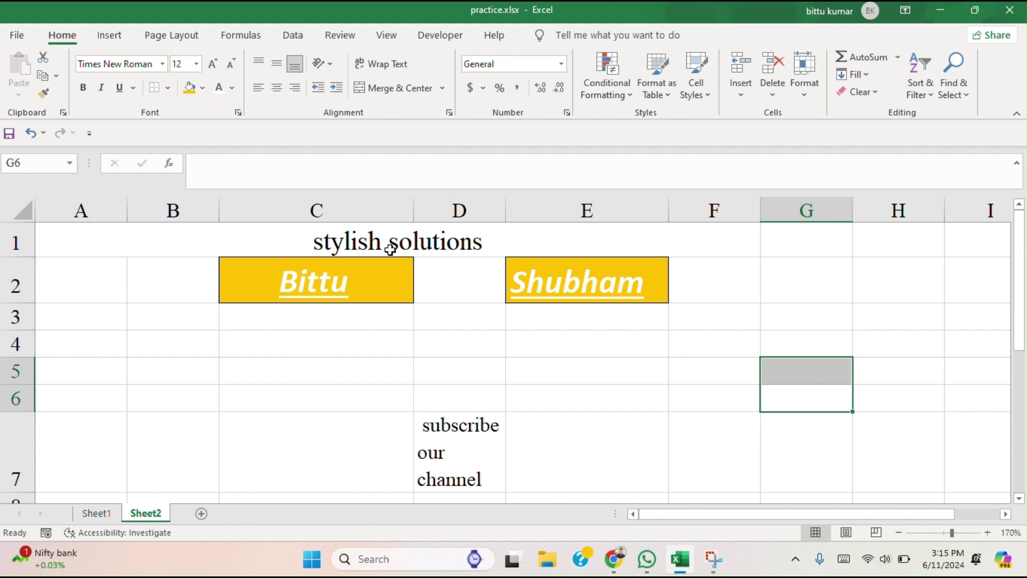
# - Fill the merged heading cell A1 with the same golden yellow as cells C2 and E2
pyautogui.click(252, 237)
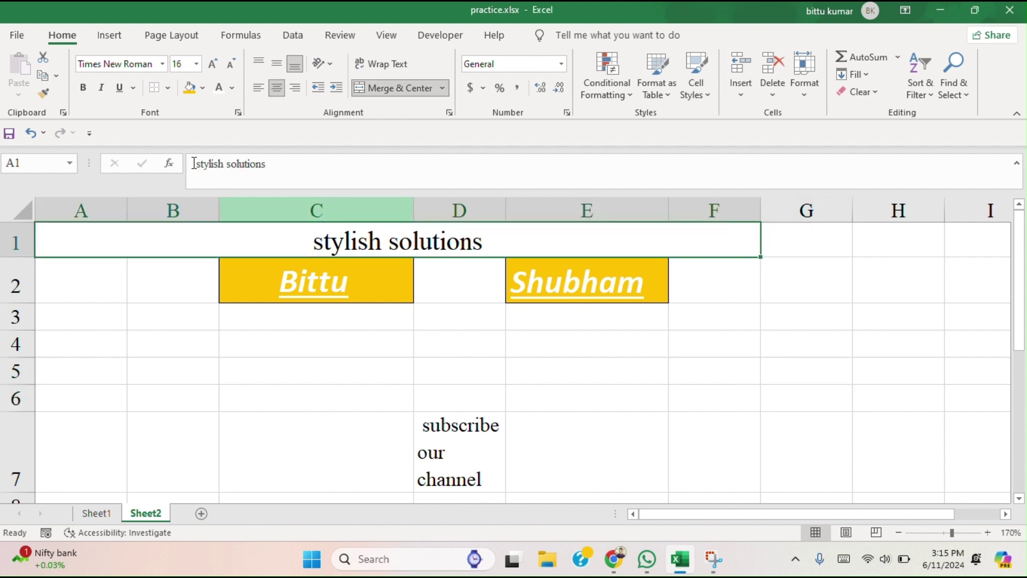
pyautogui.click(192, 89)
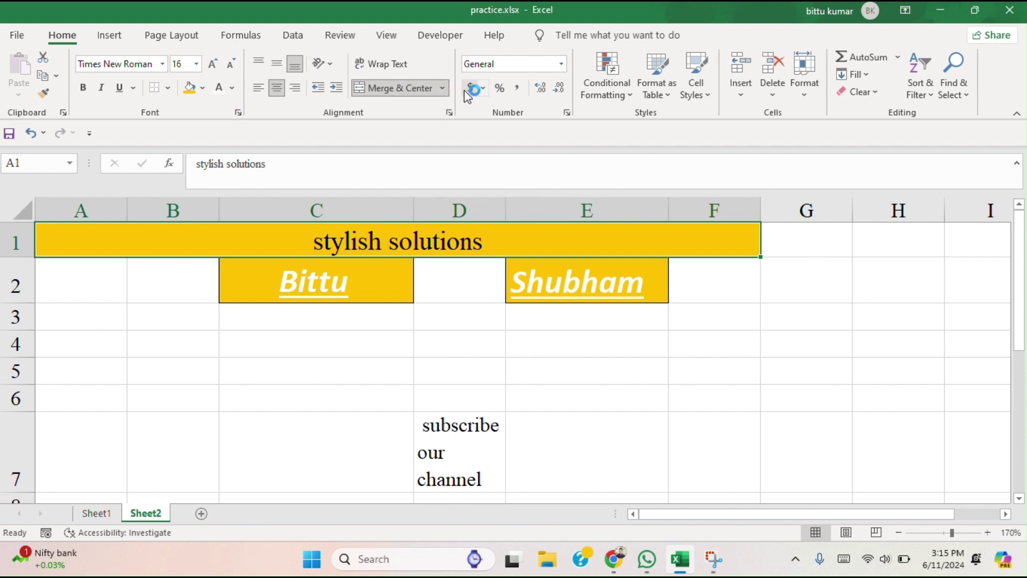
pyautogui.click(442, 88)
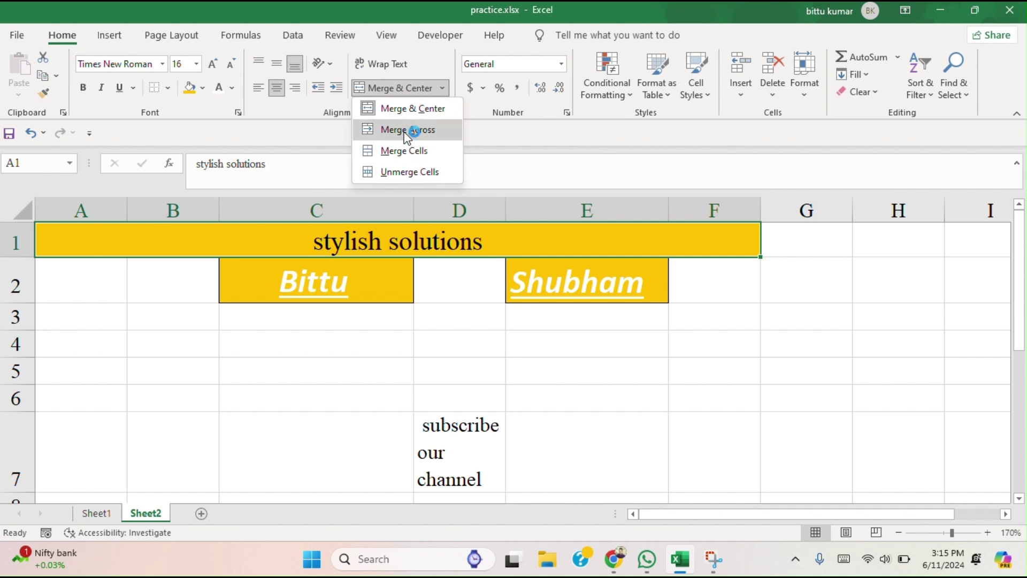
pyautogui.click(797, 324)
# - Apply Merge Across to the range F3:G6 so columns F and G are joined row by row
pyautogui.doubleClick(722, 319)
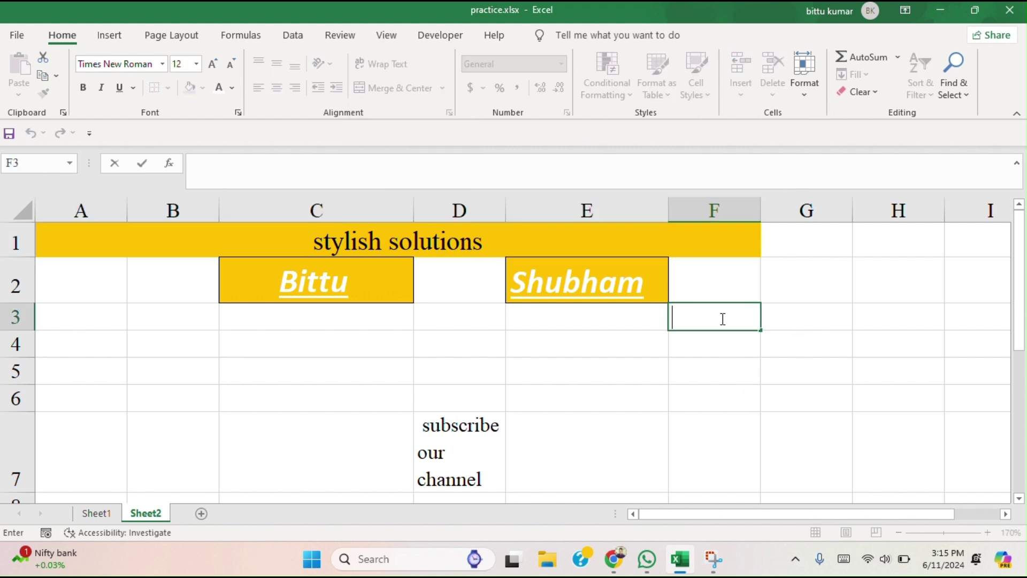
pyautogui.moveTo(763, 330); pyautogui.dragTo(847, 410)
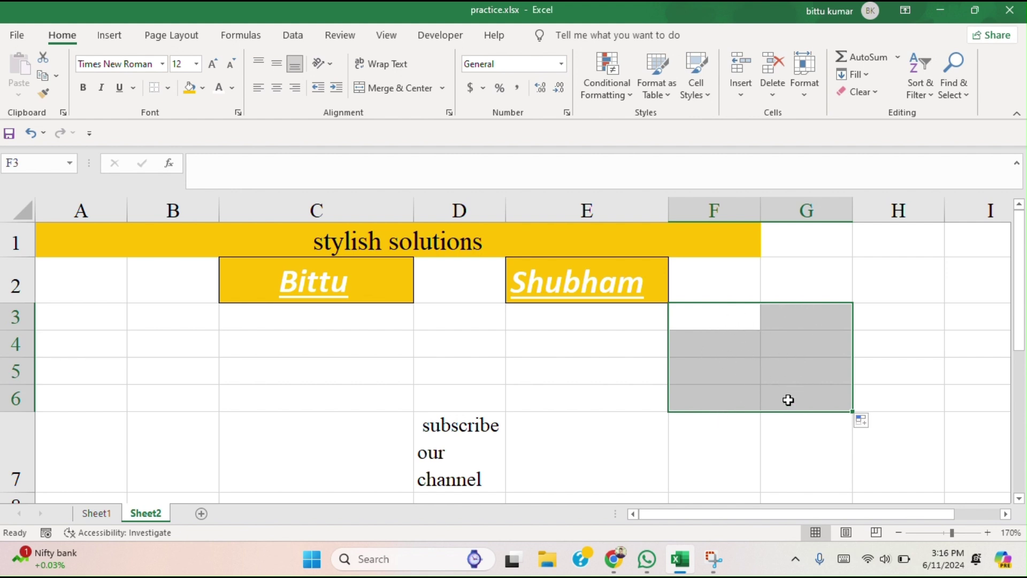
pyautogui.click(442, 88)
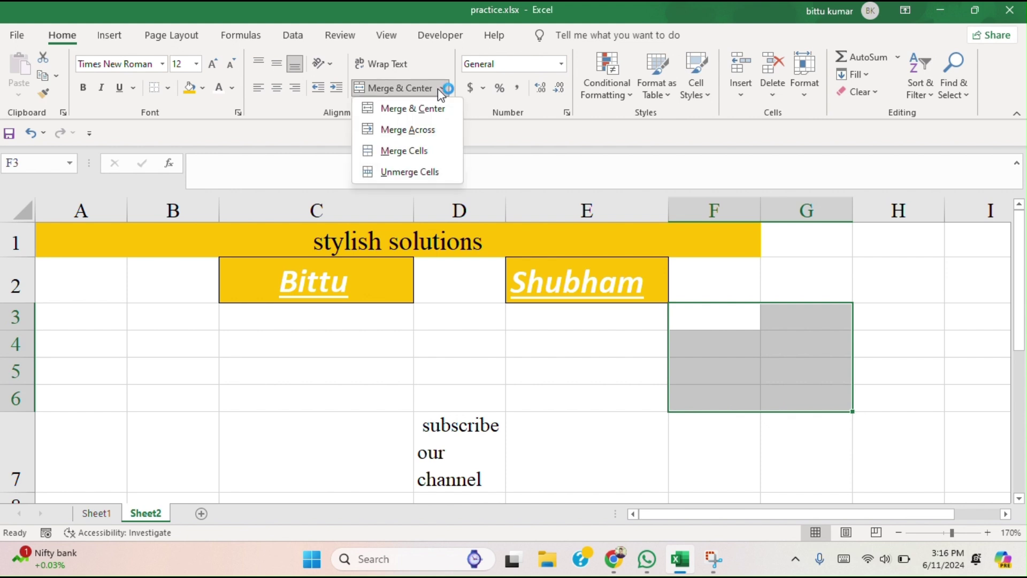
pyautogui.click(431, 131)
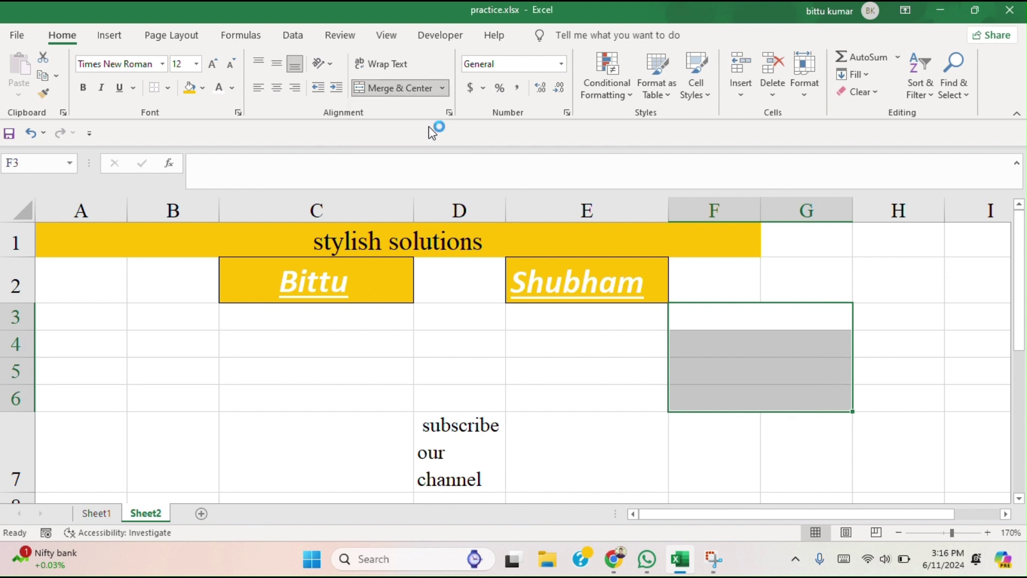
pyautogui.click(955, 314)
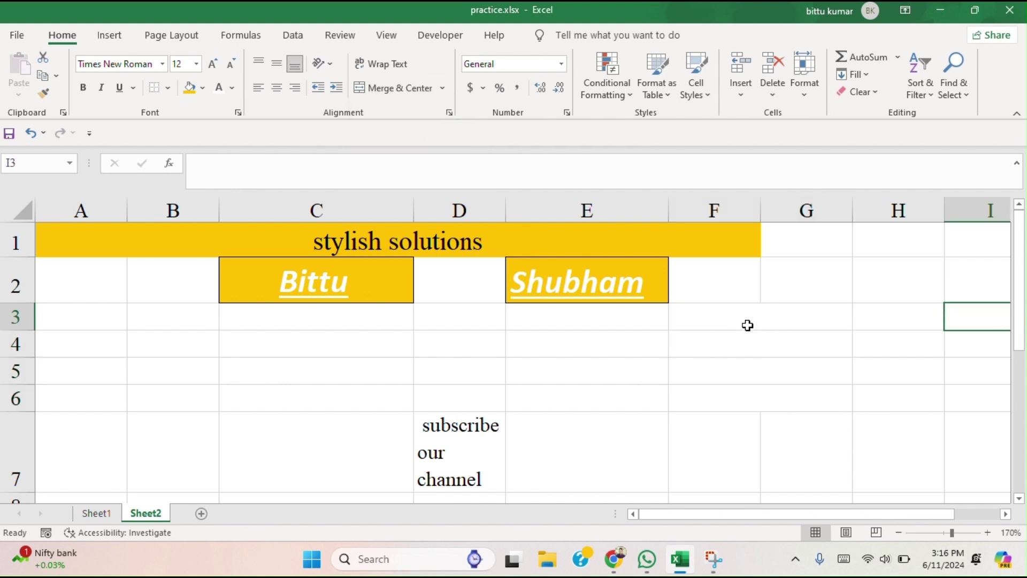
# - Remove the row-by-row merge from the range F3:G6
pyautogui.moveTo(717, 322); pyautogui.dragTo(784, 383)
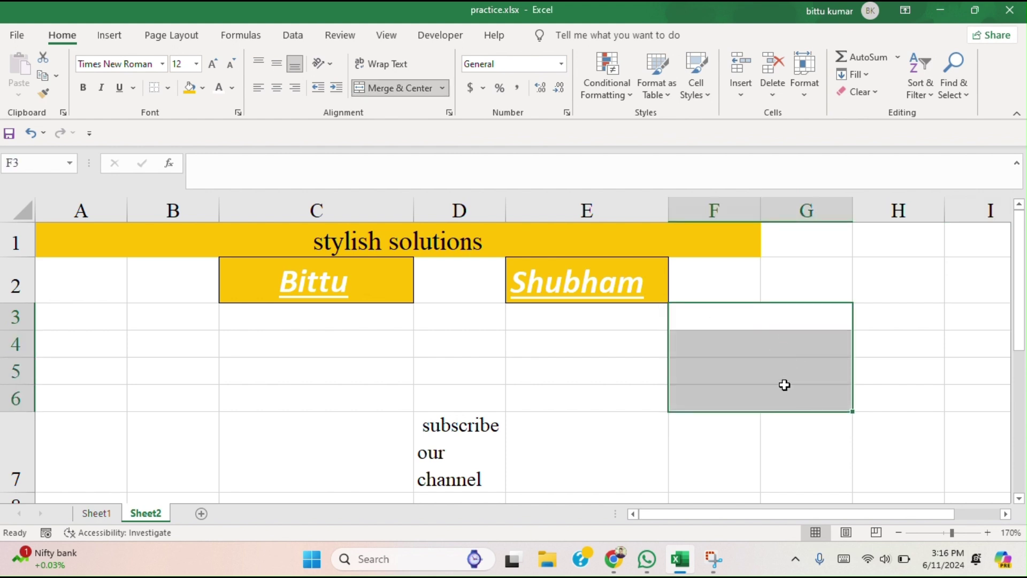
pyautogui.click(445, 89)
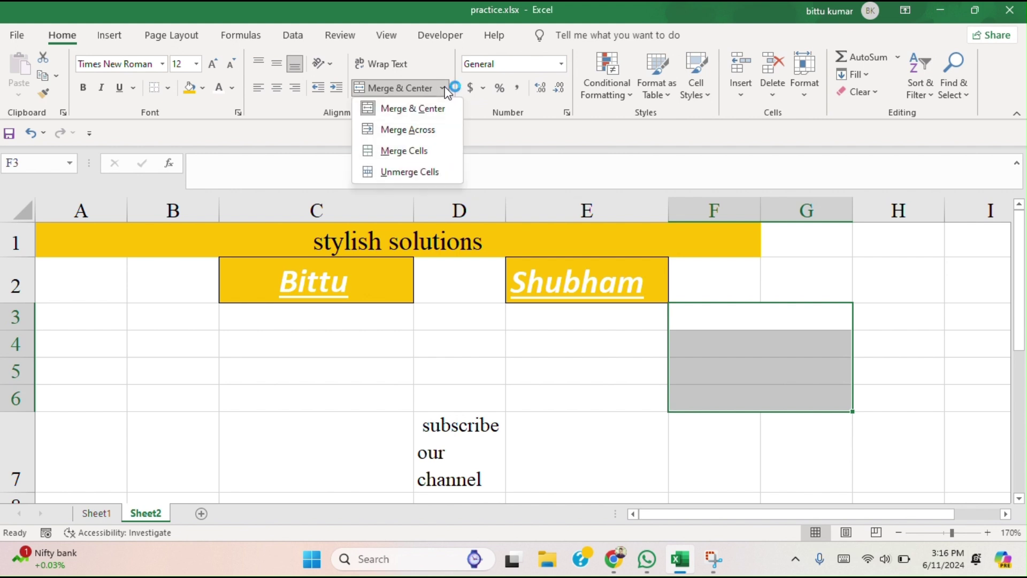
pyautogui.click(420, 129)
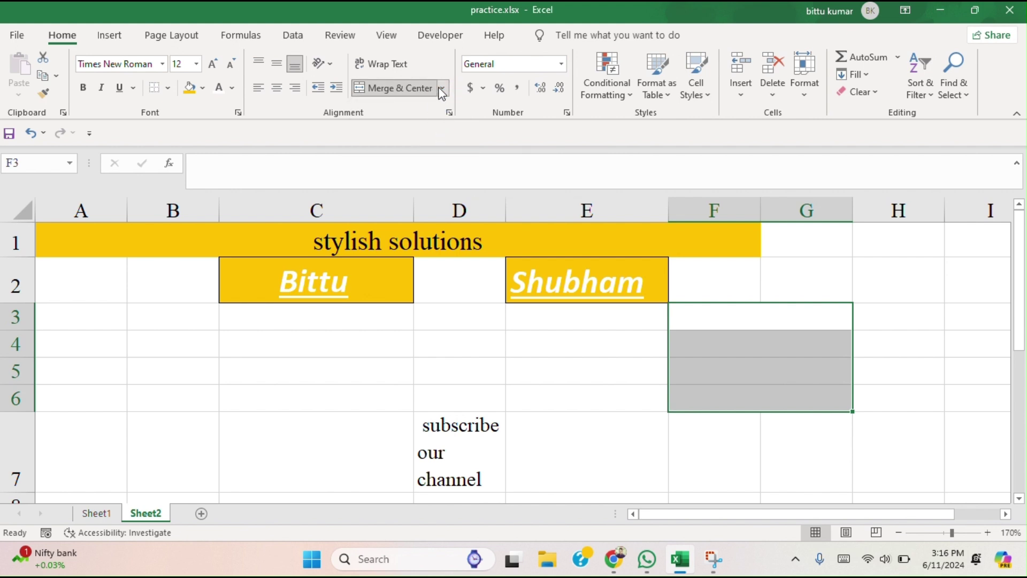
pyautogui.click(442, 88)
pyautogui.click(431, 105)
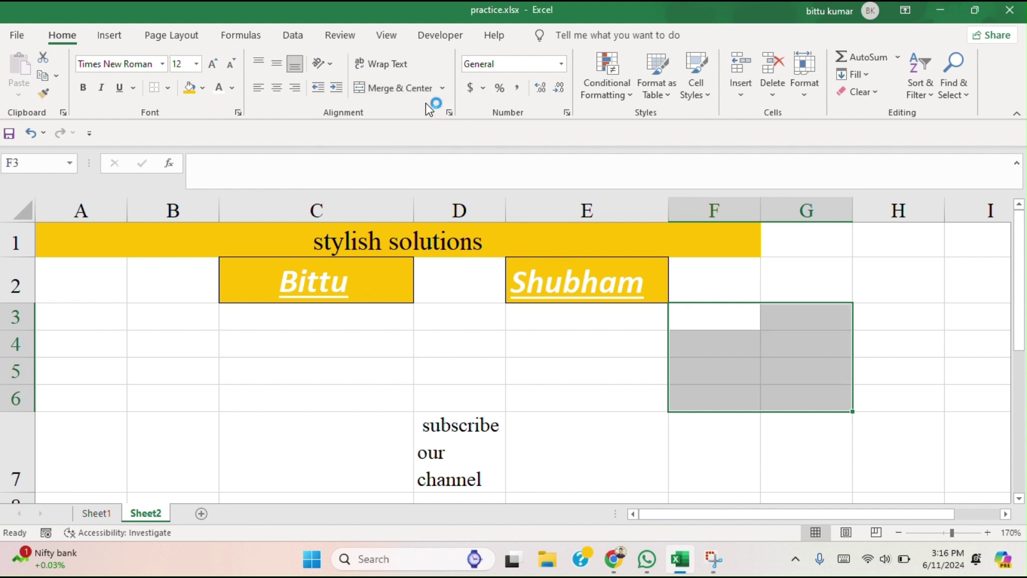
pyautogui.click(950, 405)
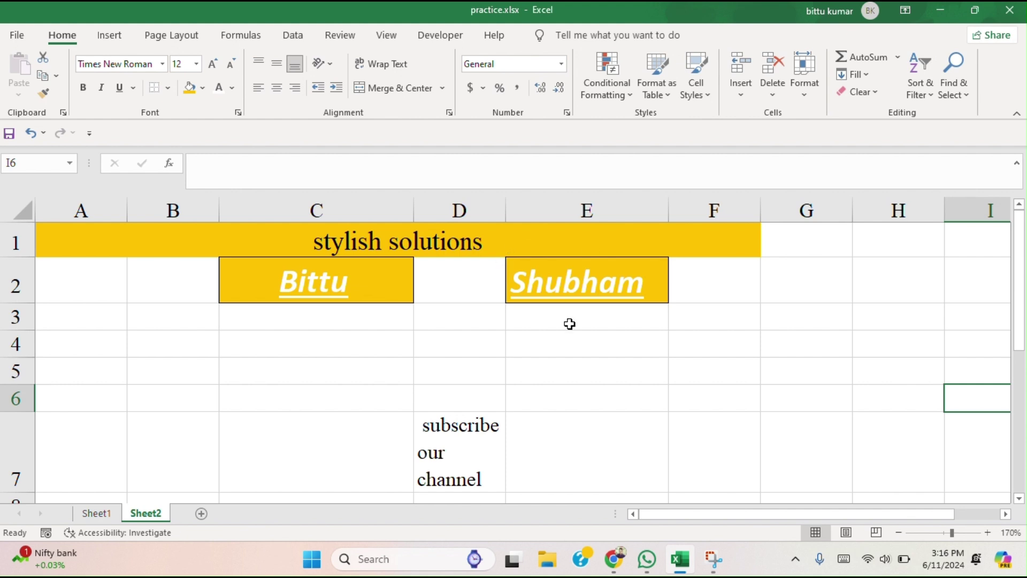
pyautogui.scroll(-2, 747, 414)
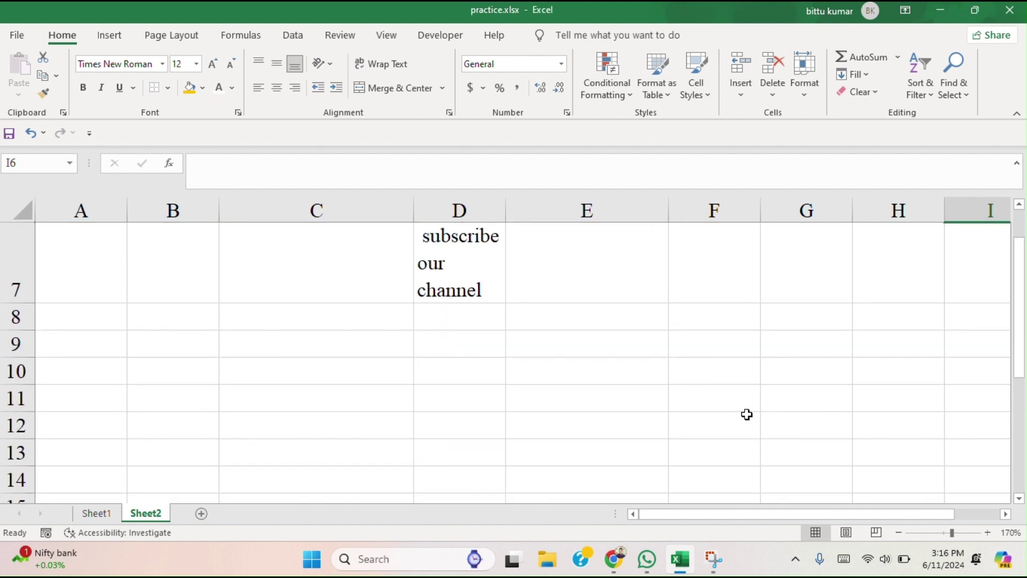
pyautogui.scroll(2, 747, 415)
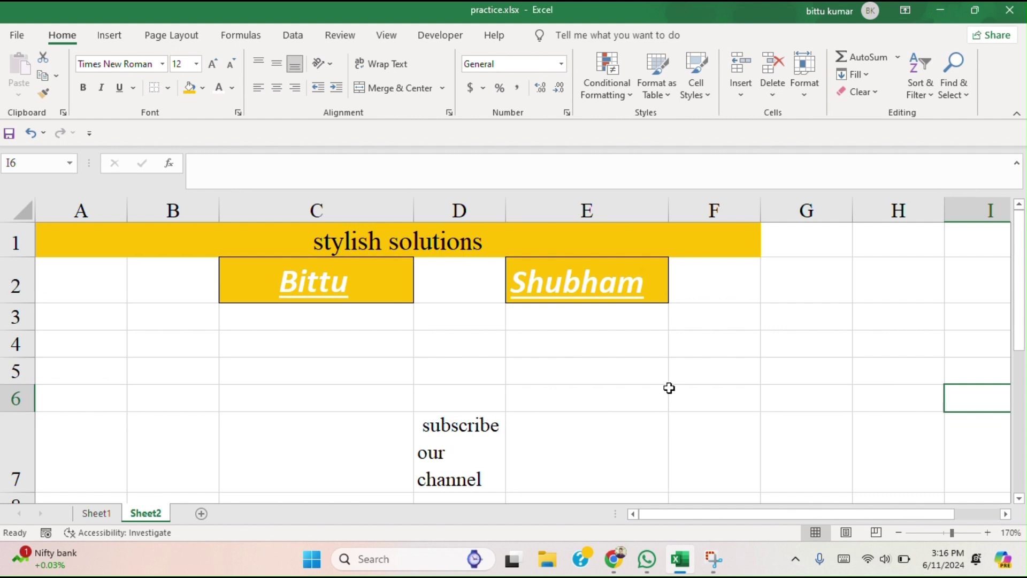
pyautogui.scroll(-1, 669, 388)
pyautogui.scroll(-1, 669, 388)
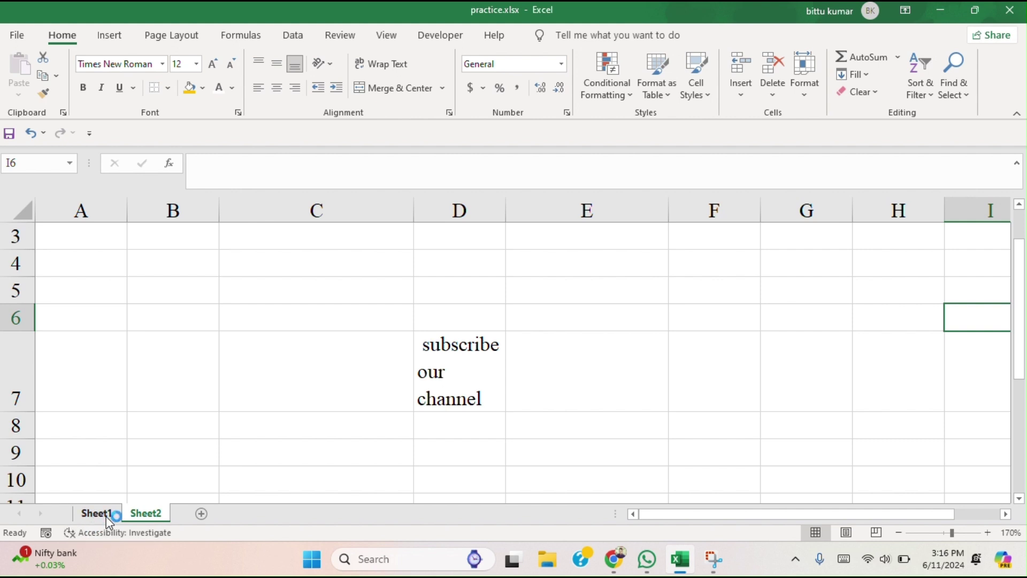
pyautogui.scroll(2, 340, 433)
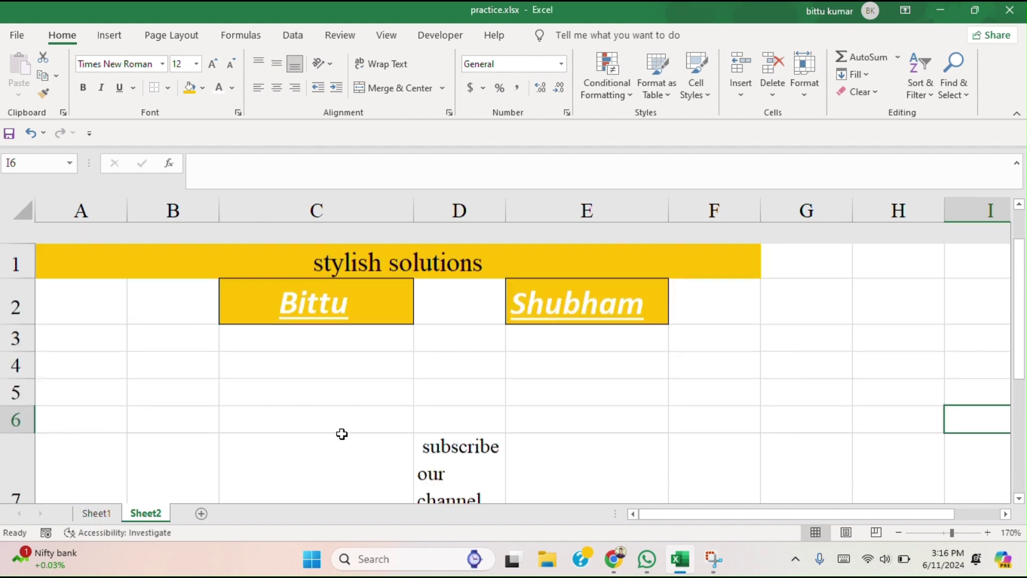
# - Clear the contents of the Total Marks cells H2:H6 on Sheet1
pyautogui.click(96, 514)
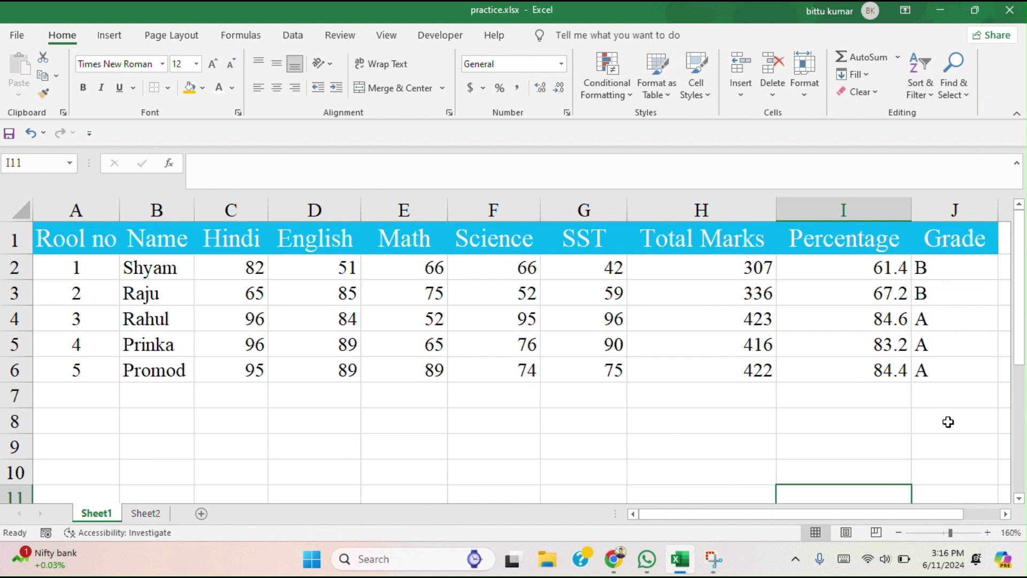
pyautogui.moveTo(740, 267); pyautogui.dragTo(763, 357)
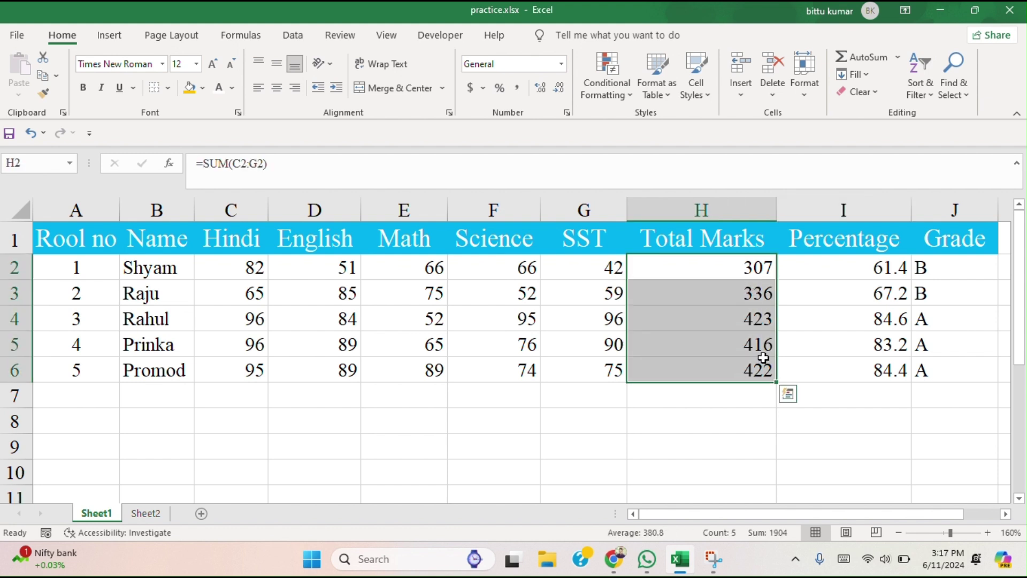
pyautogui.rightClick(745, 336)
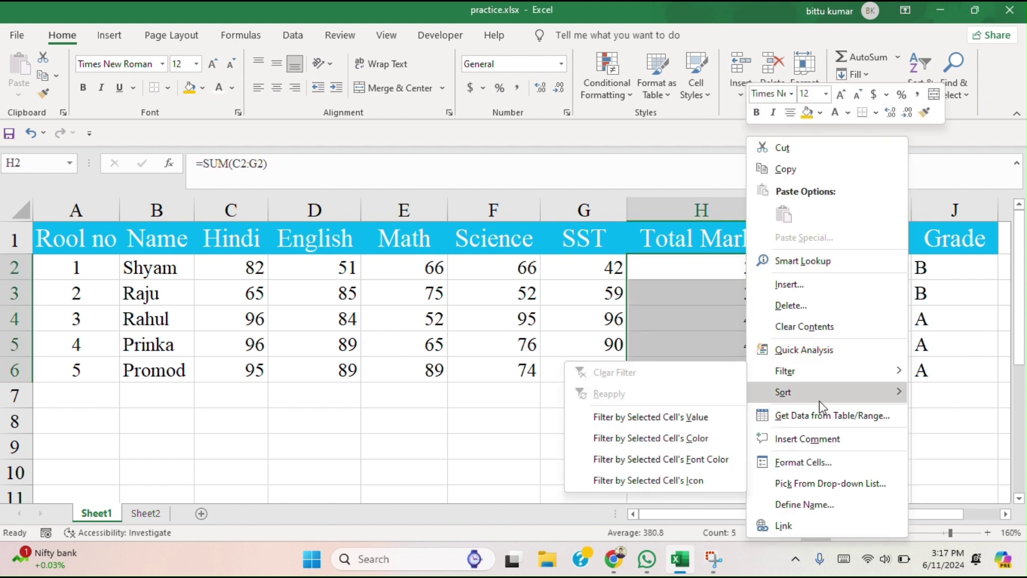
pyautogui.click(823, 325)
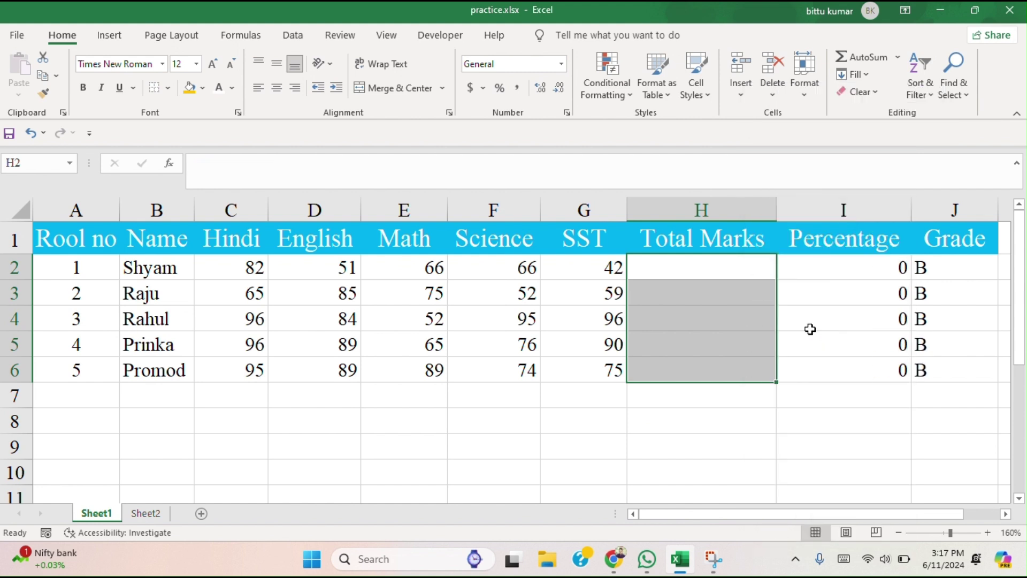
# - Recalculate the Total Marks in H2:H6 by applying AutoSum to the marks range C2:H6
pyautogui.click(674, 426)
pyautogui.moveTo(254, 268); pyautogui.dragTo(661, 358)
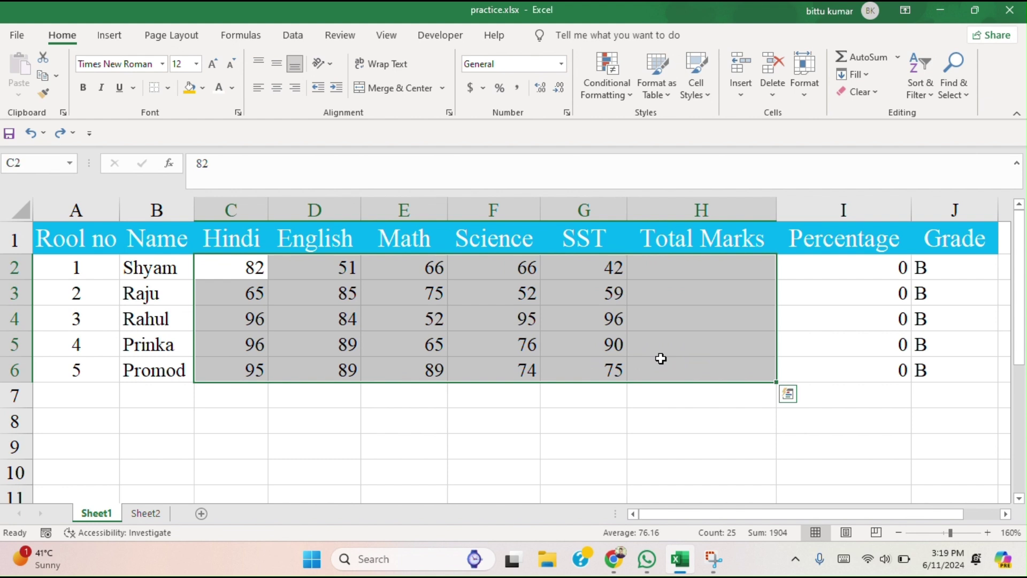
pyautogui.hotkey('alt', '=')
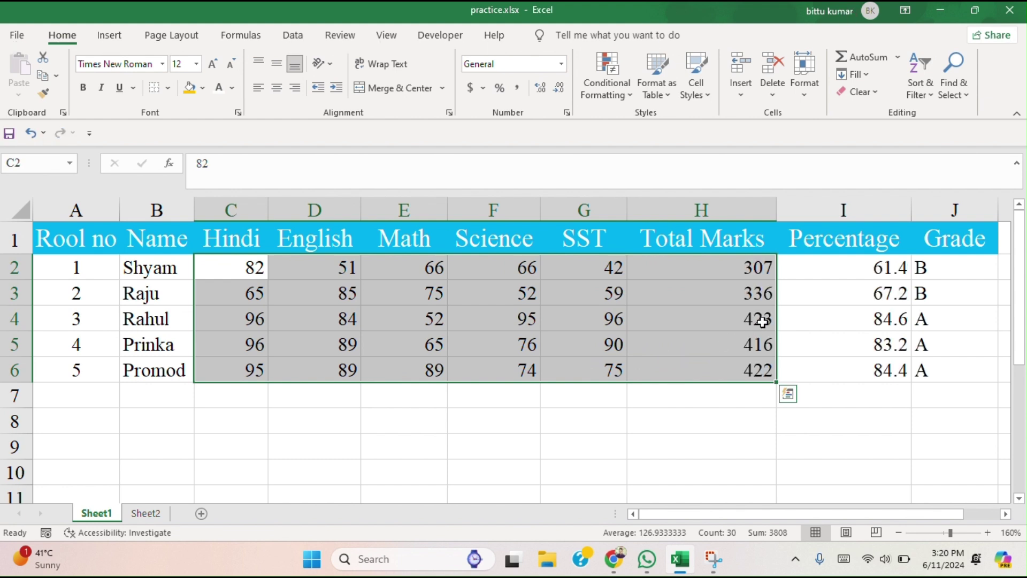
# - Enter the percentage formula =H2/5 in the empty cell I8 below the Percentage column
pyautogui.click(823, 421)
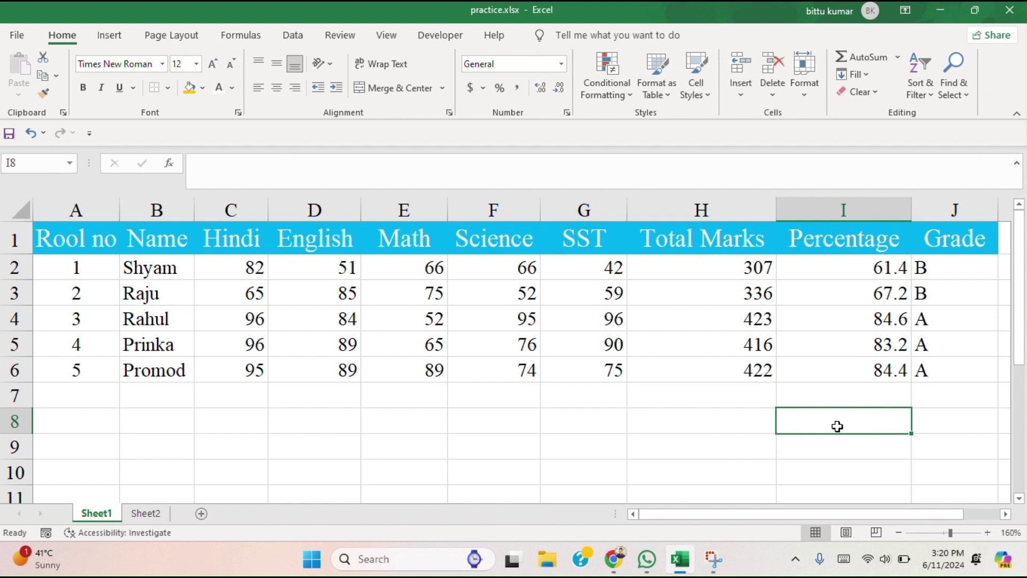
pyautogui.write('=')
pyautogui.click(758, 266)
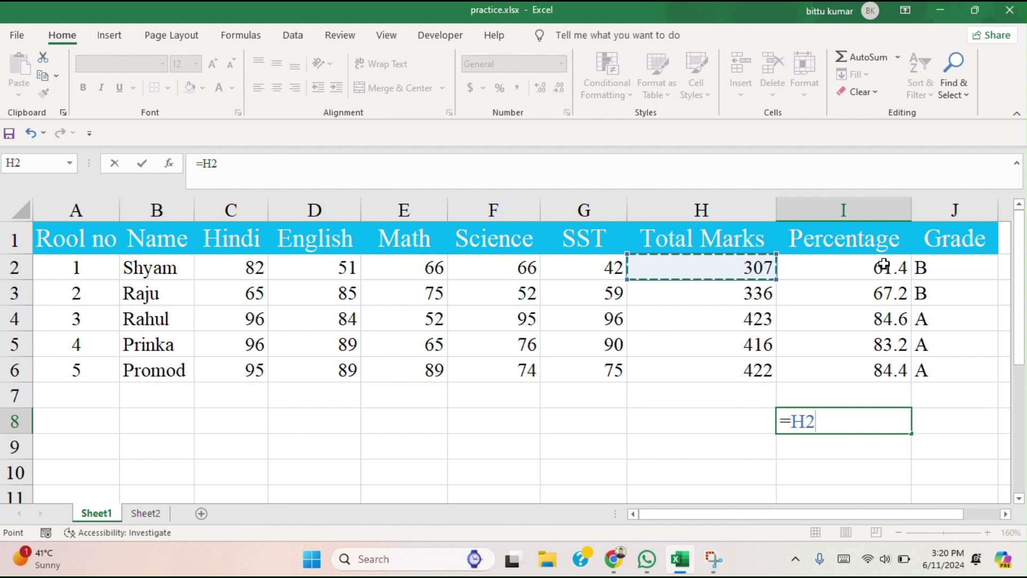
pyautogui.write('/')
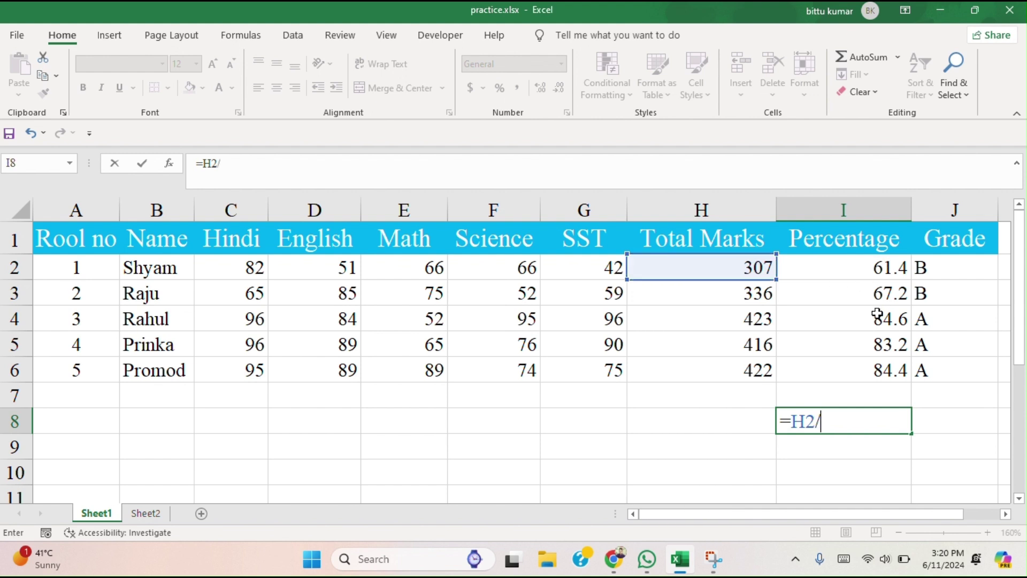
pyautogui.write('5')
pyautogui.press('Return')
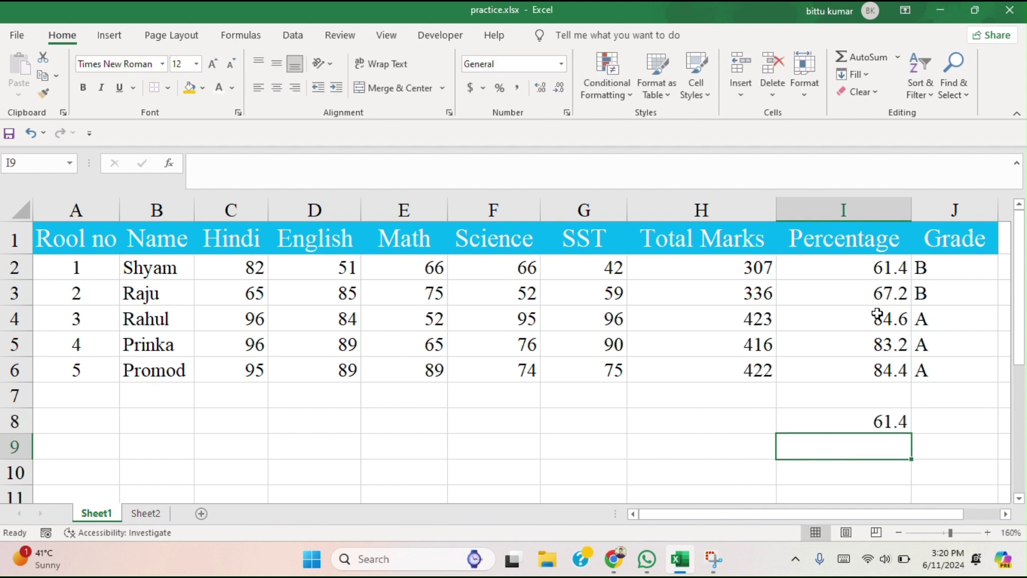
# - Delete the trial percentage formula from cell I8
pyautogui.click(899, 420)
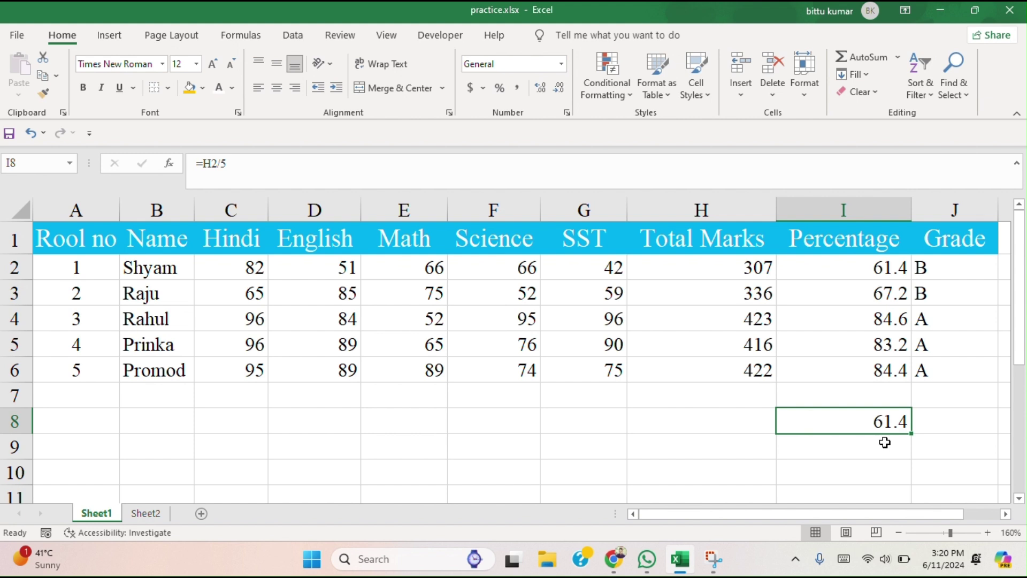
pyautogui.press('BackSpace')
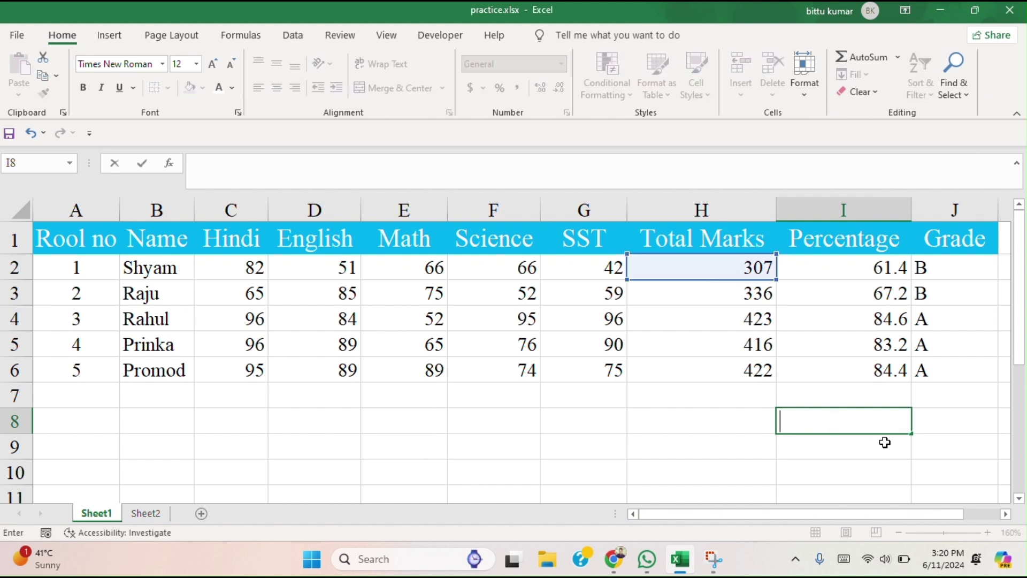
pyautogui.click(973, 377)
# - Widen the Grade column J and clear the contents of cells J2:J6
pyautogui.hscroll(5, 887, 370)
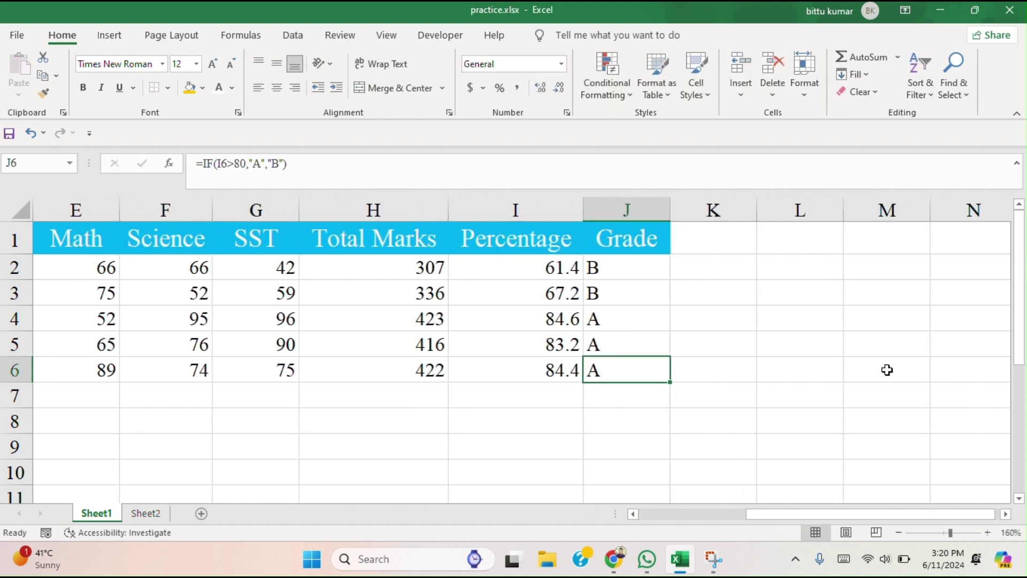
pyautogui.moveTo(583, 210); pyautogui.dragTo(673, 209)
pyautogui.click(586, 271)
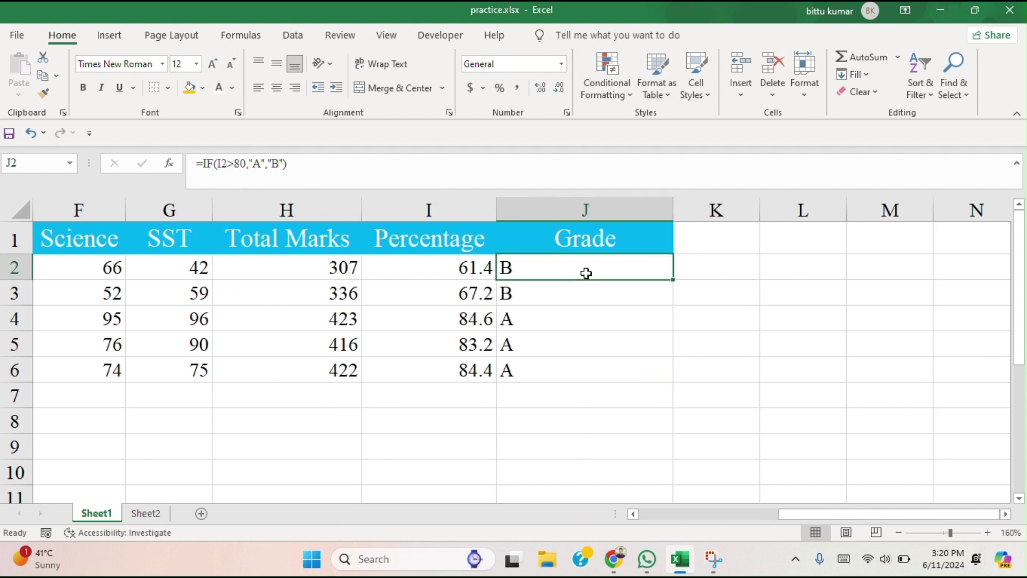
pyautogui.moveTo(639, 271); pyautogui.dragTo(650, 357)
pyautogui.rightClick(621, 321)
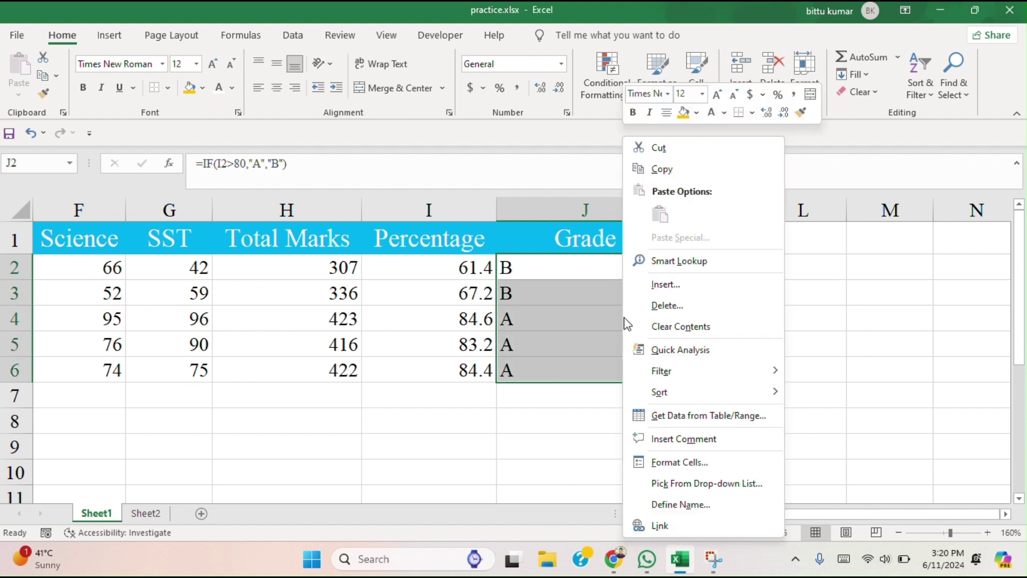
pyautogui.click(678, 328)
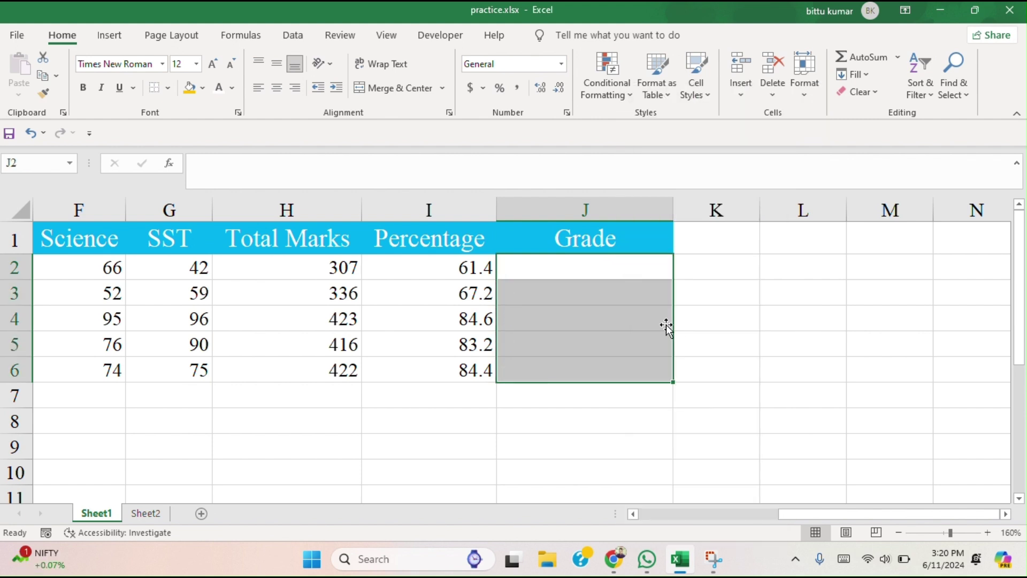
# - Begin a grade formula in J2 with an IF that returns "A" when I2>80
pyautogui.click(550, 274)
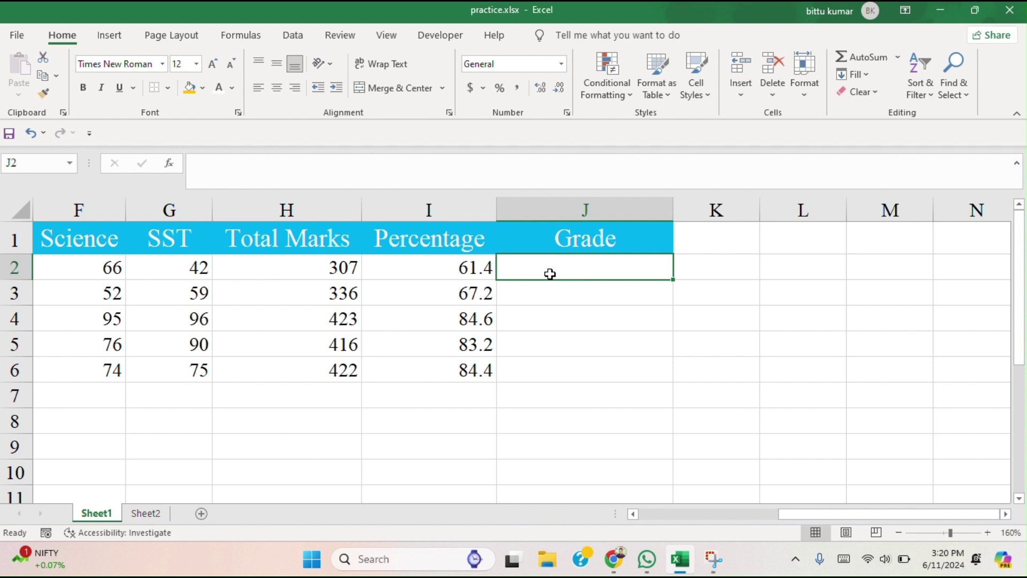
pyautogui.write('=I')
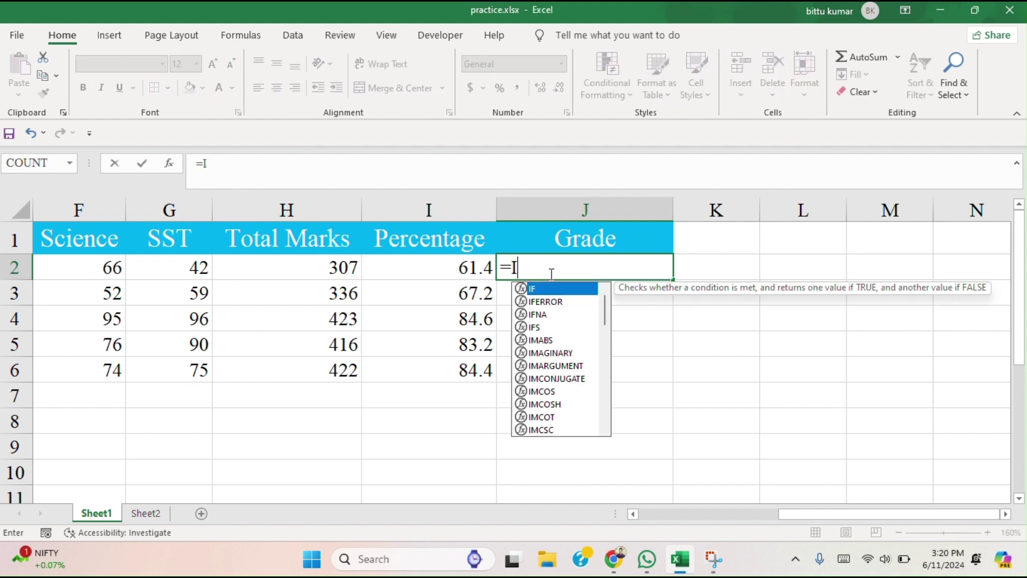
pyautogui.write('F(')
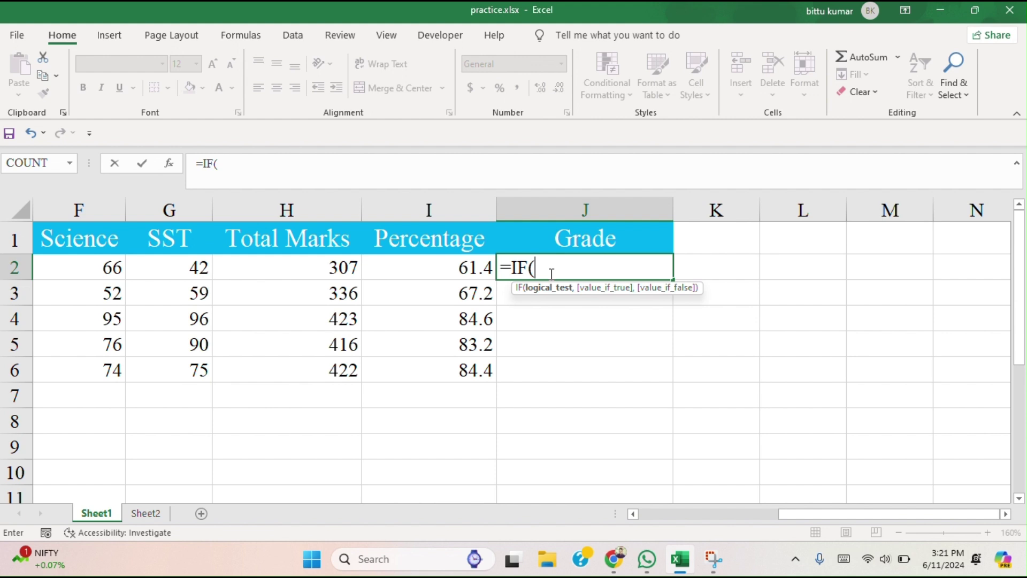
pyautogui.click(466, 274)
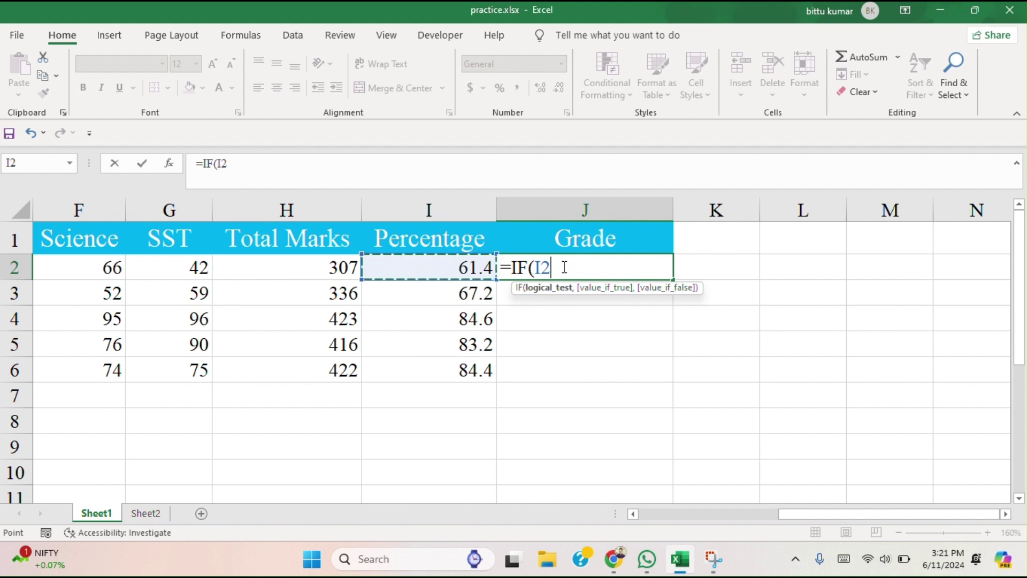
pyautogui.write('>80')
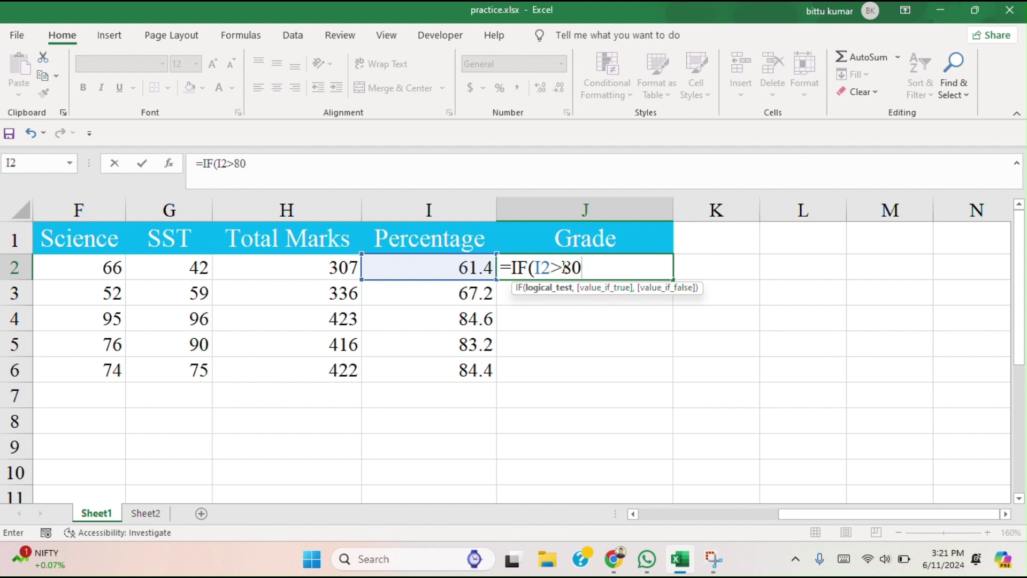
pyautogui.write(',"A"')
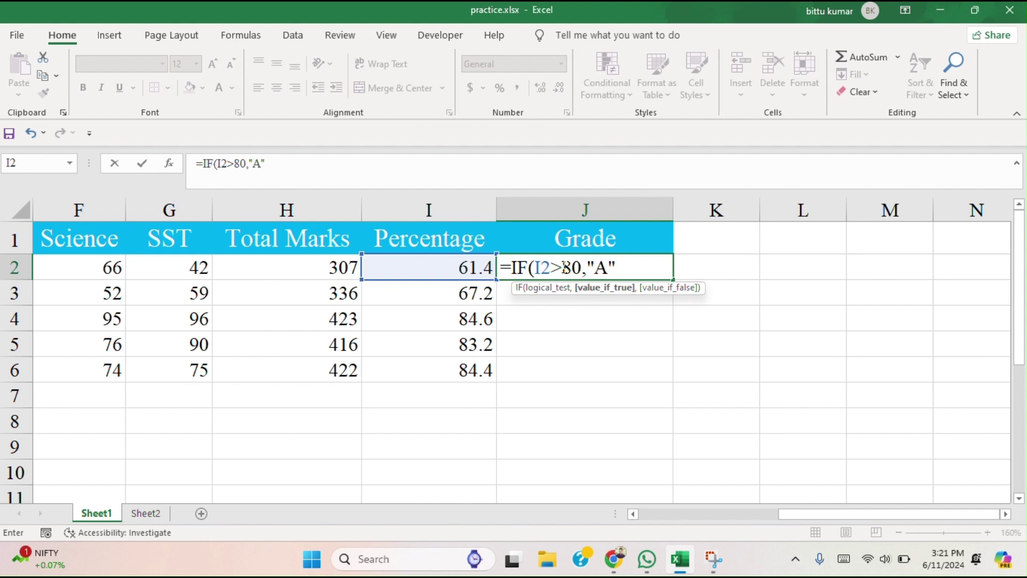
# - Nest a second IF in the J2 formula that returns "B" when I2>60
pyautogui.write(',i')
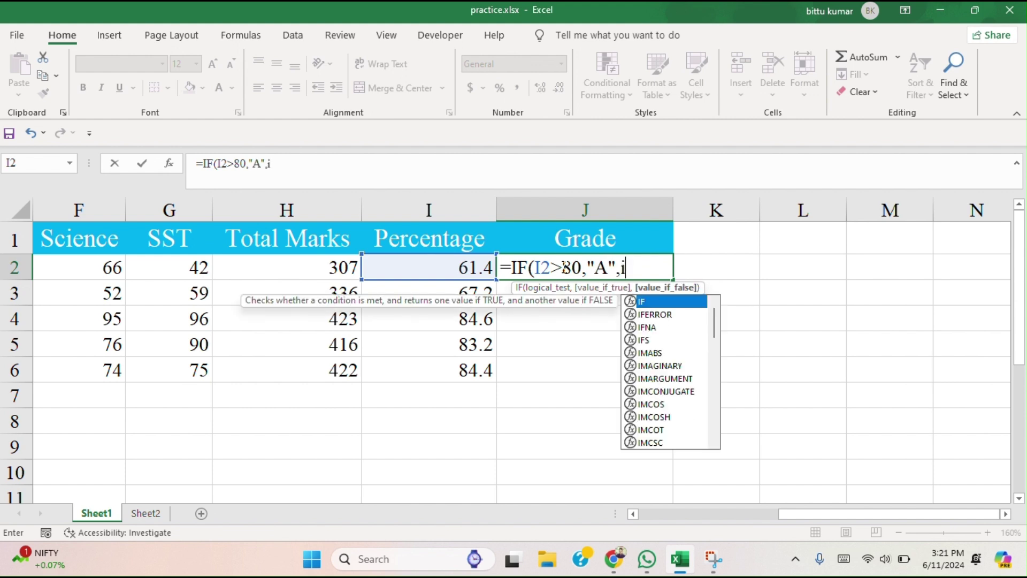
pyautogui.write('f(')
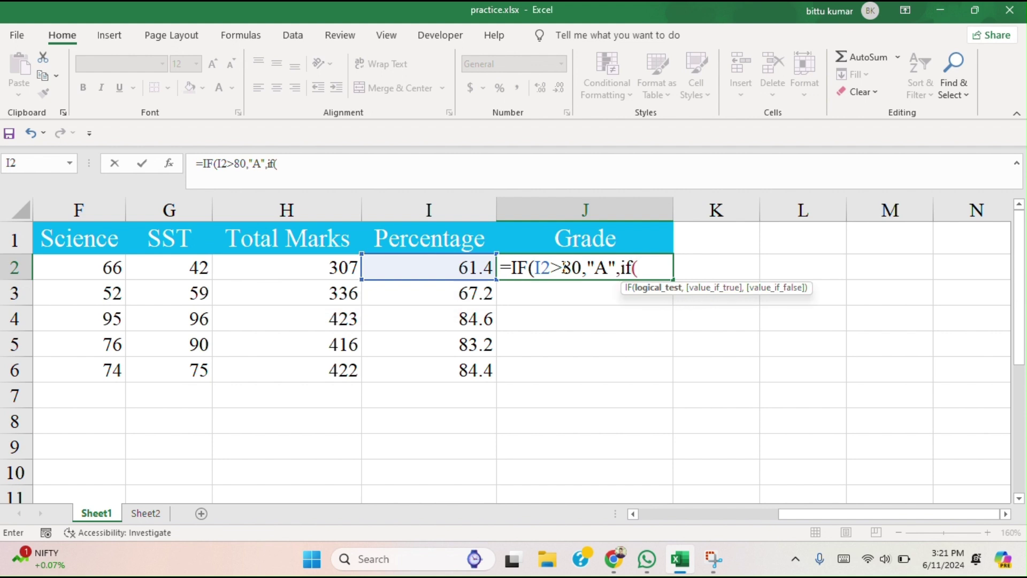
pyautogui.click(466, 268)
pyautogui.write('>')
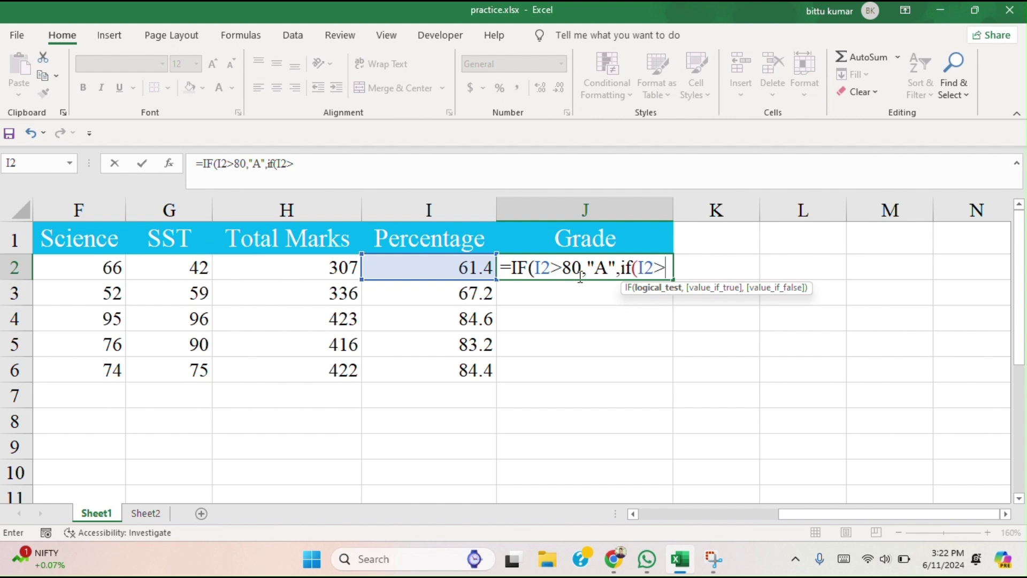
pyautogui.write('60,')
pyautogui.write('"B')
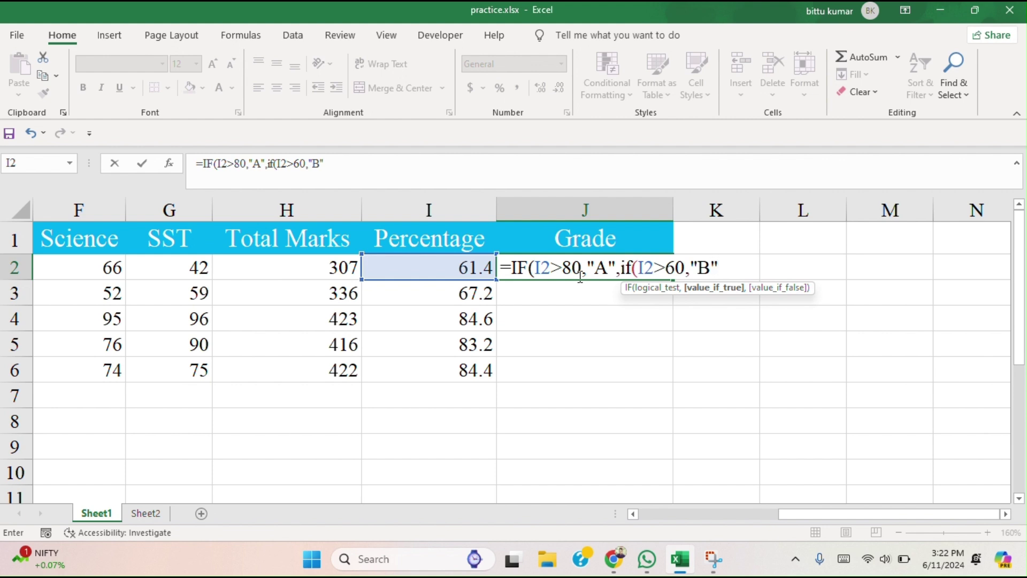
# - Nest a third IF in the J2 formula that returns an uppercase "C" when I2>50
pyautogui.write('",if(')
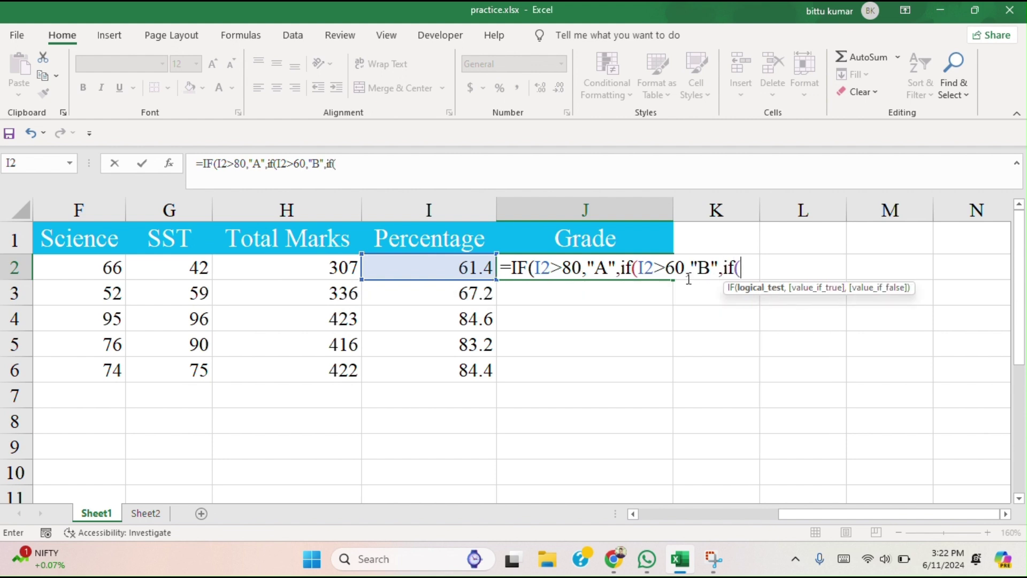
pyautogui.click(464, 268)
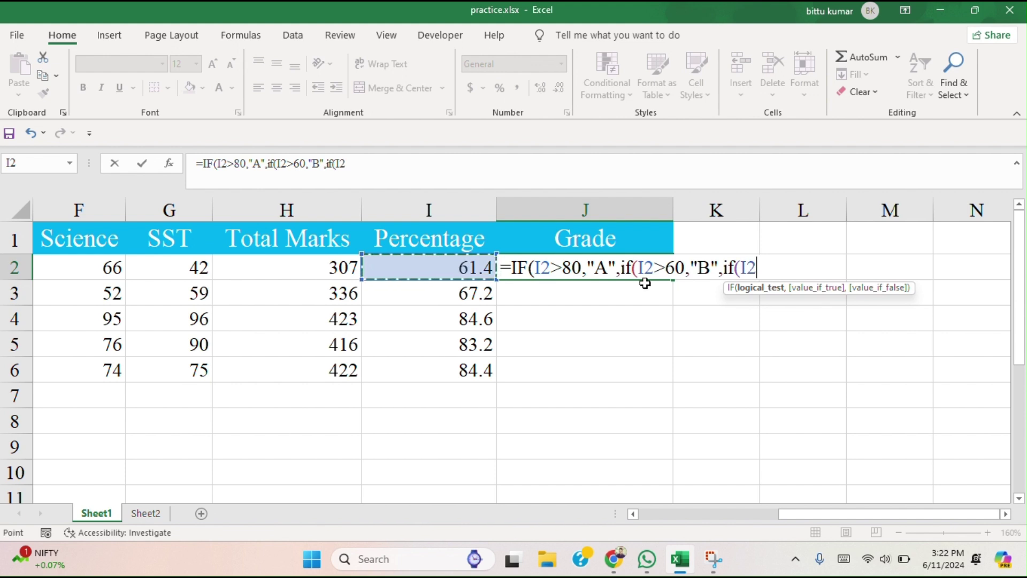
pyautogui.write('>50')
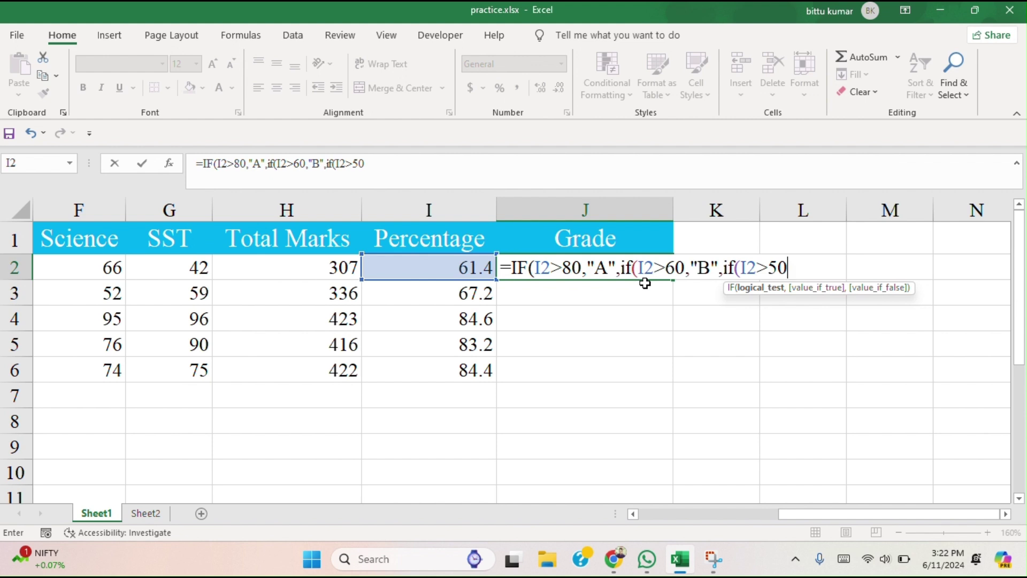
pyautogui.write(',')
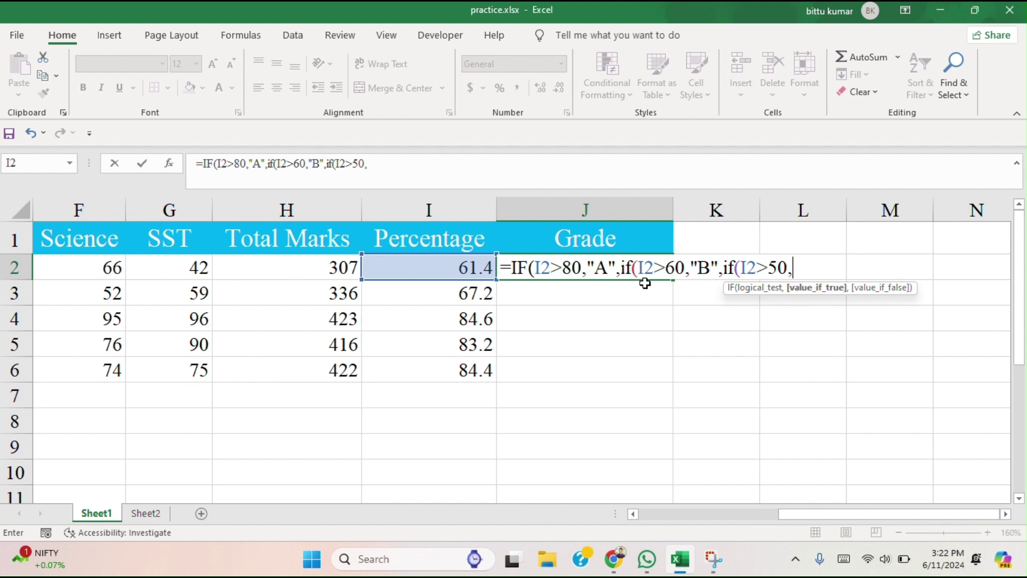
pyautogui.write('"c",')
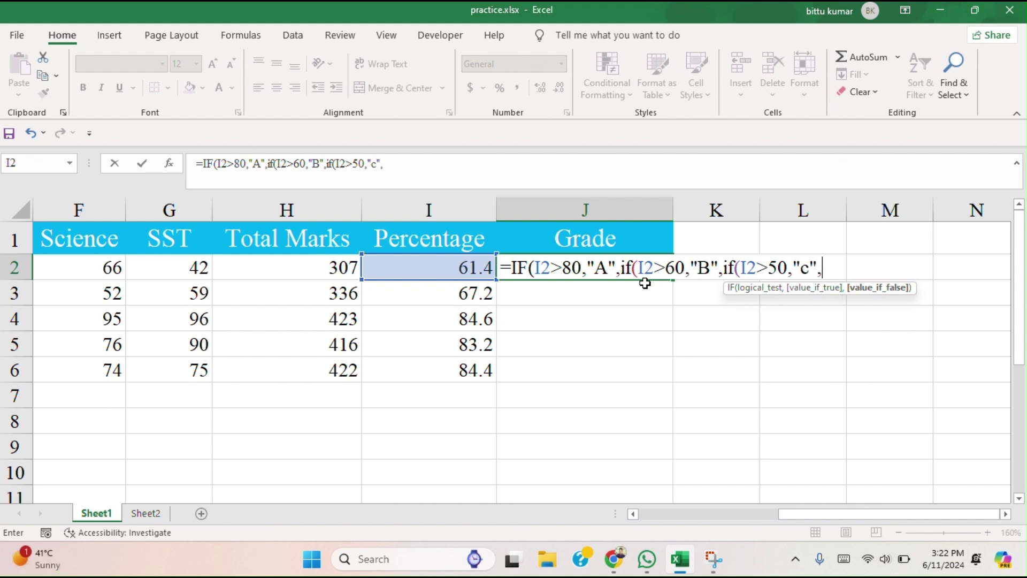
pyautogui.write('D')
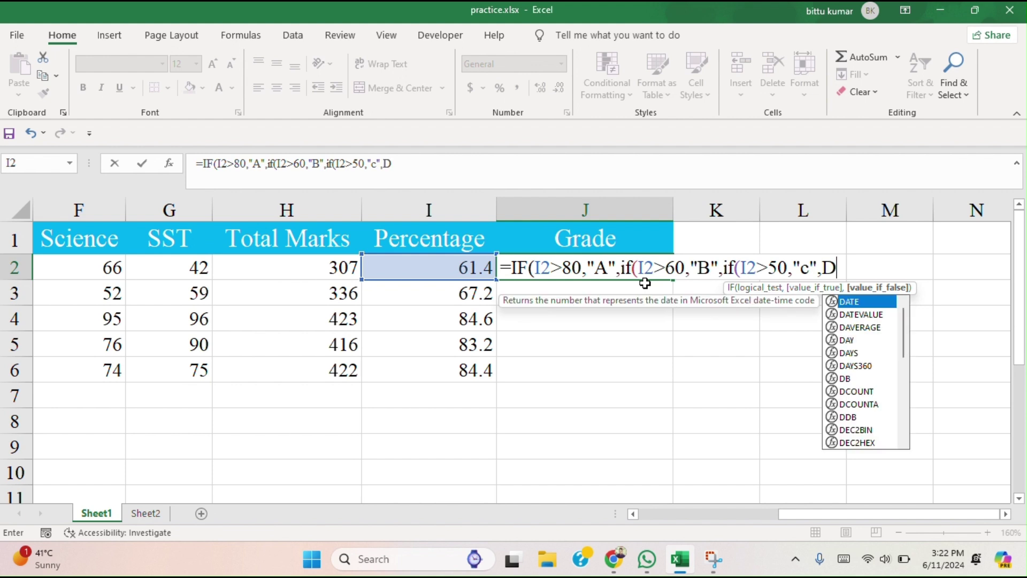
pyautogui.click(810, 267)
pyautogui.press('BackSpace')
pyautogui.write('C')
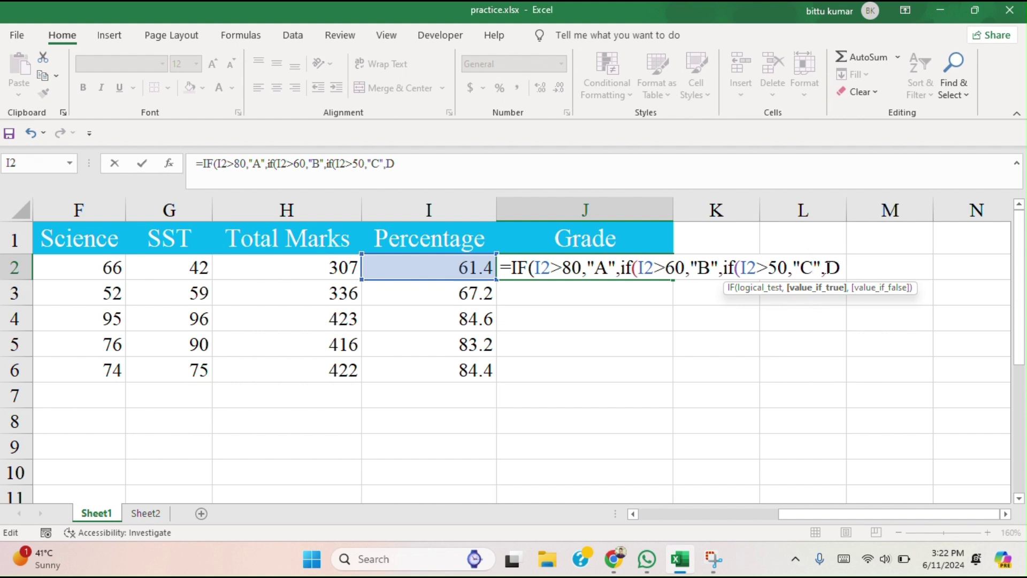
# - Complete the J2 formula with "D" as the last false value and three closing brackets, and fill it down to J6
pyautogui.click(828, 267)
pyautogui.write('"D')
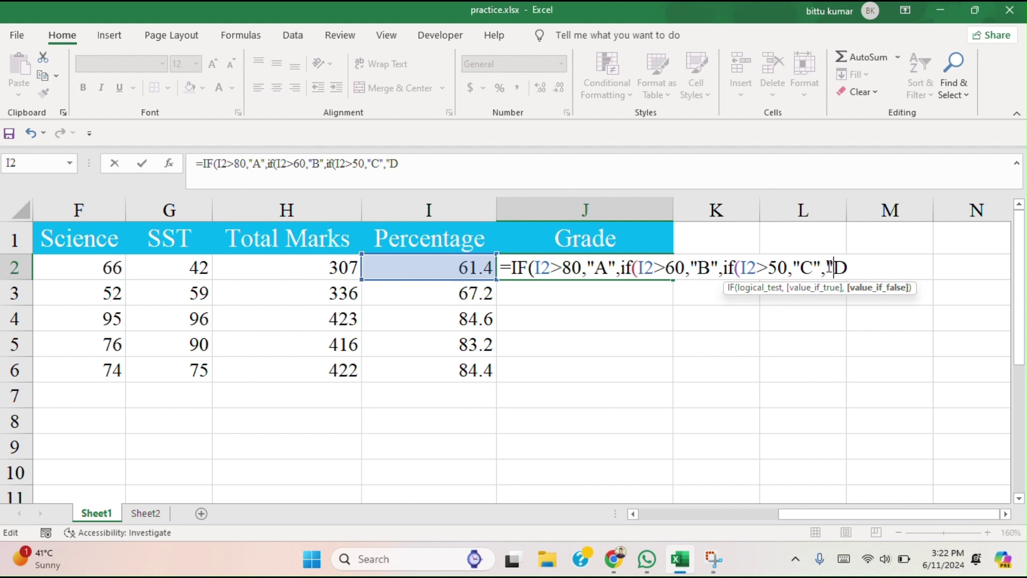
pyautogui.write('")')
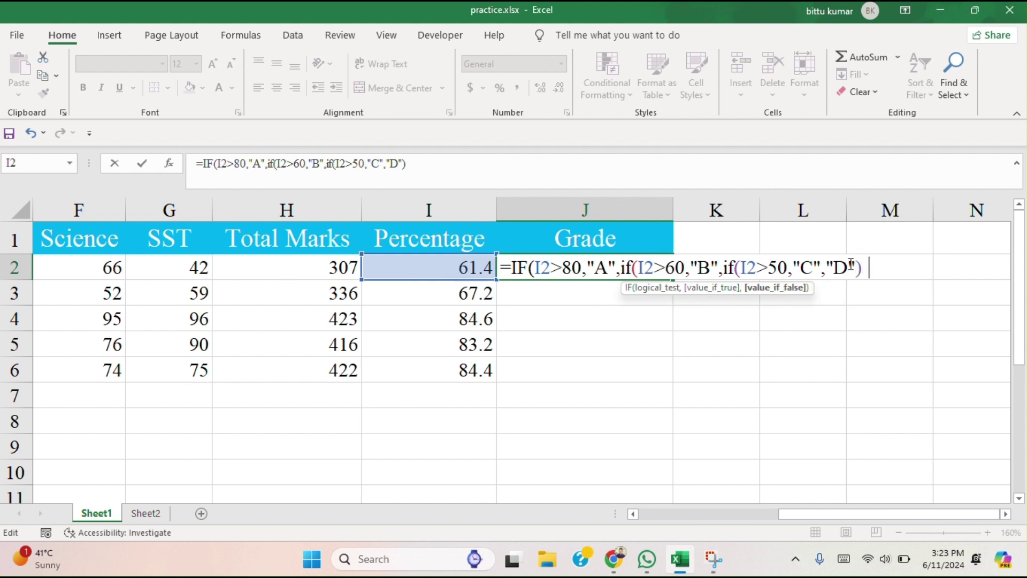
pyautogui.write('))')
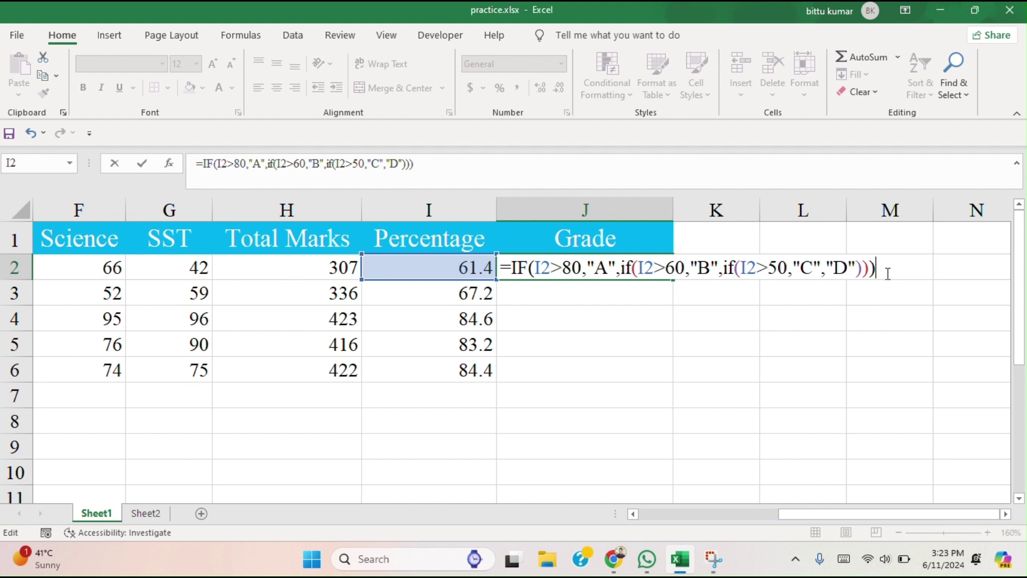
pyautogui.press('Return')
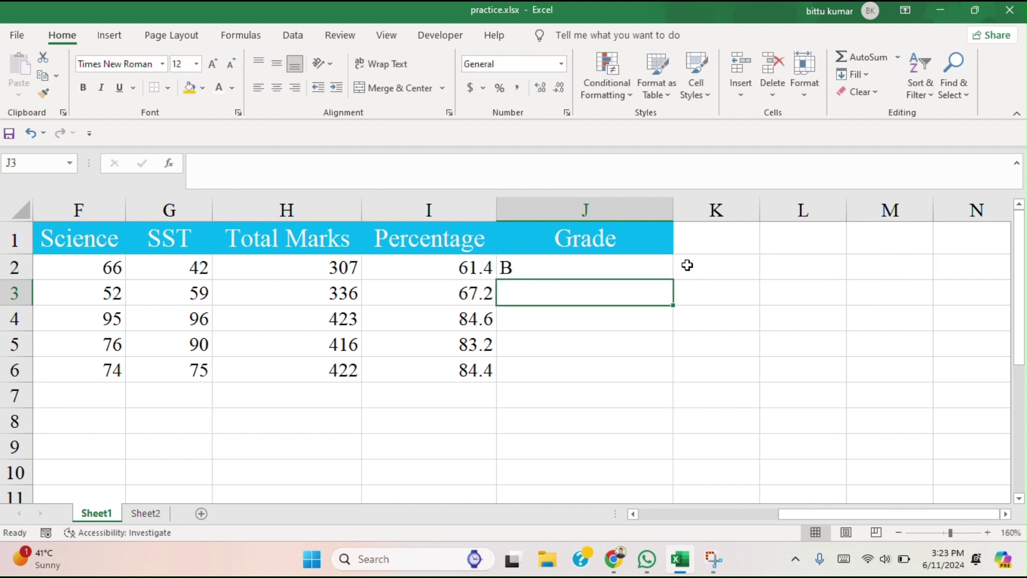
pyautogui.click(636, 267)
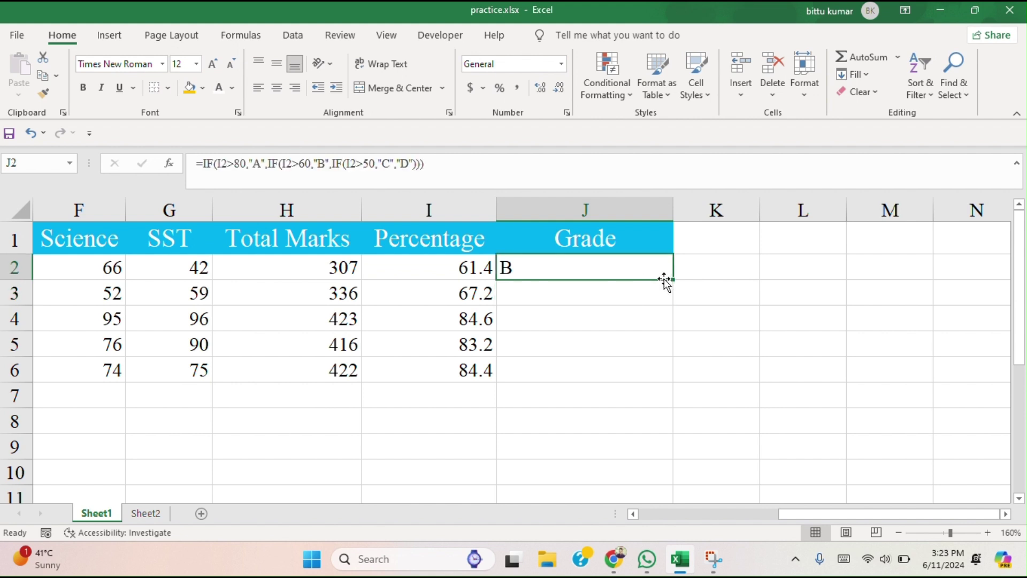
pyautogui.moveTo(673, 280); pyautogui.dragTo(675, 376)
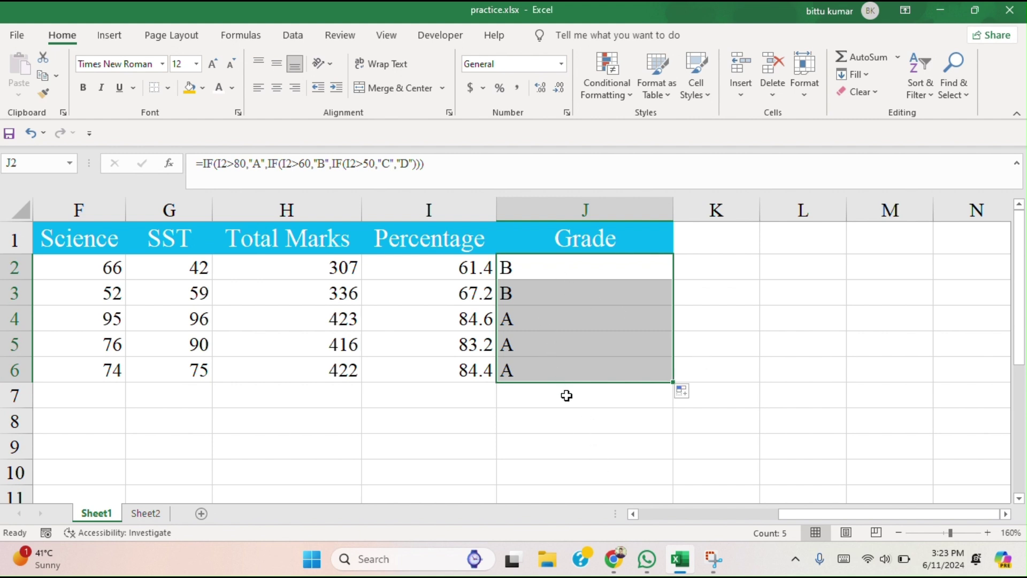
# - Change the row 6 marks to 20 for Science in F6 and 50 for Math in E6
pyautogui.hscroll(-1, 406, 381)
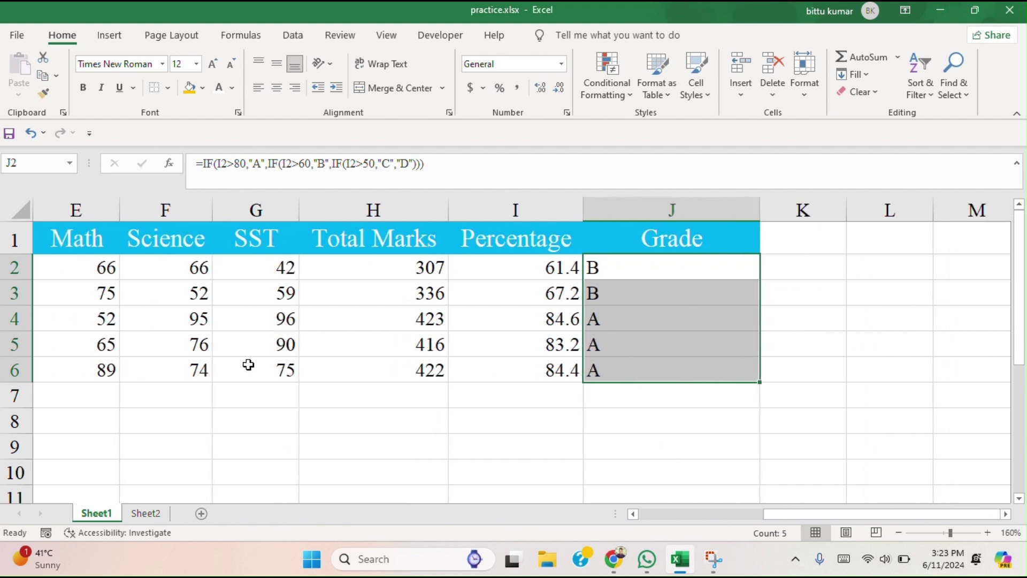
pyautogui.click(201, 369)
pyautogui.write('20')
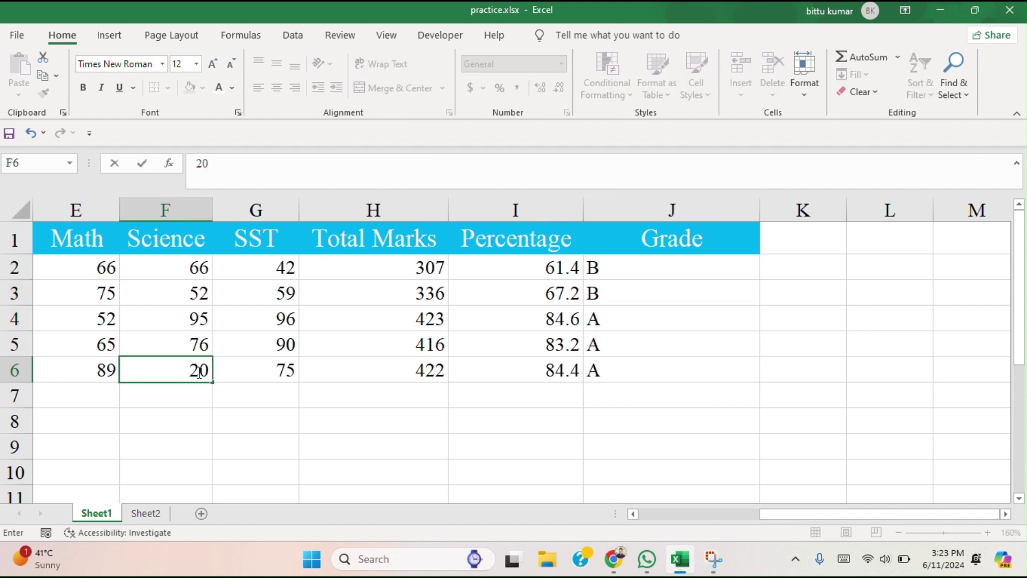
pyautogui.click(700, 417)
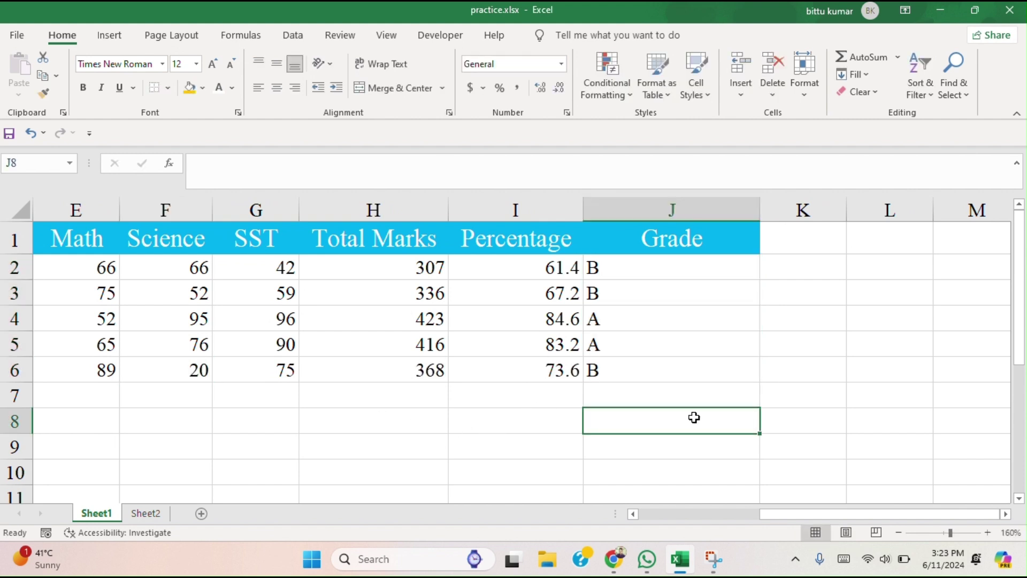
pyautogui.click(107, 373)
pyautogui.write('50')
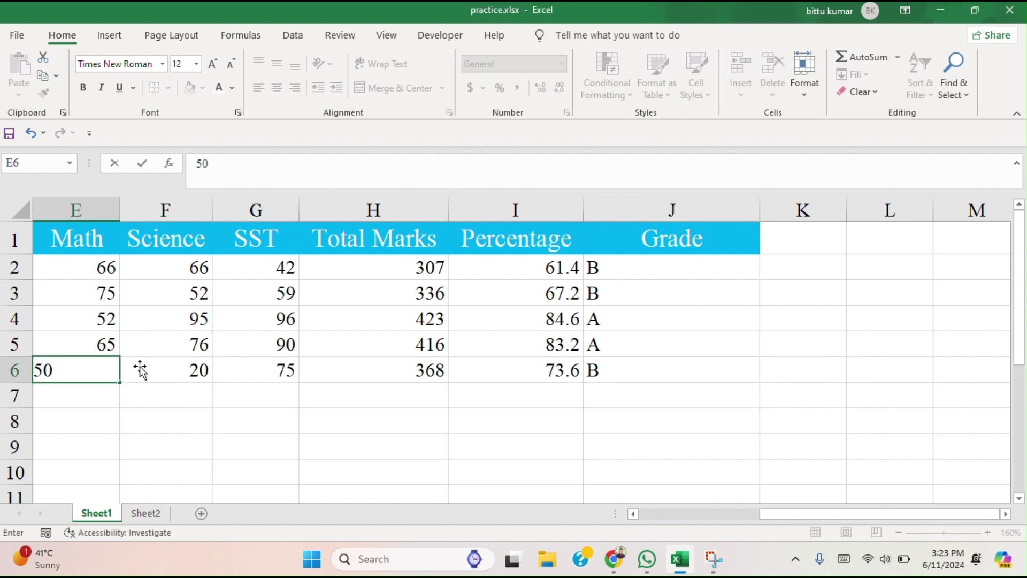
pyautogui.click(559, 463)
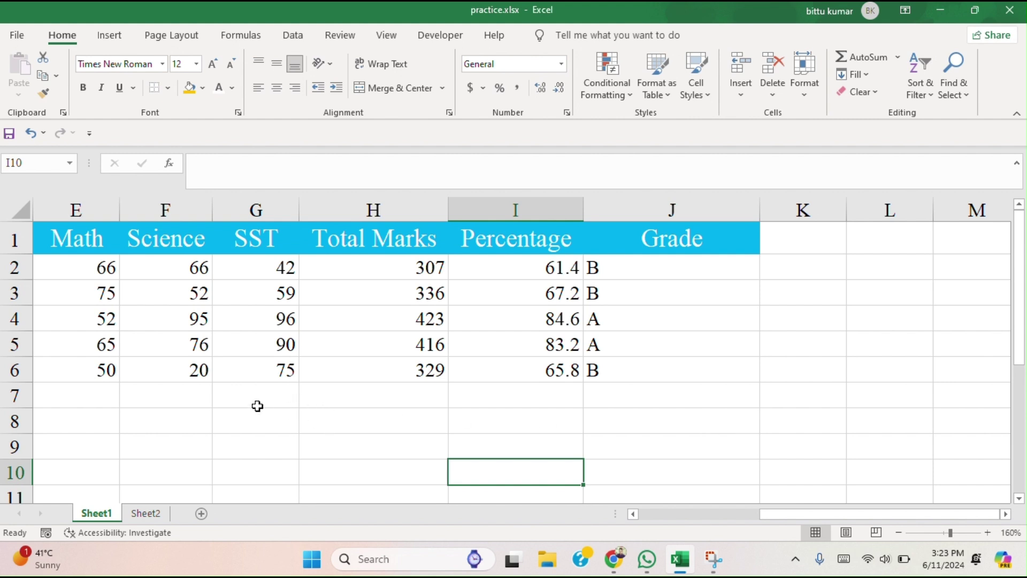
# - Set the SST mark in G6 to 30
pyautogui.click(277, 374)
pyautogui.write('30')
pyautogui.click(454, 455)
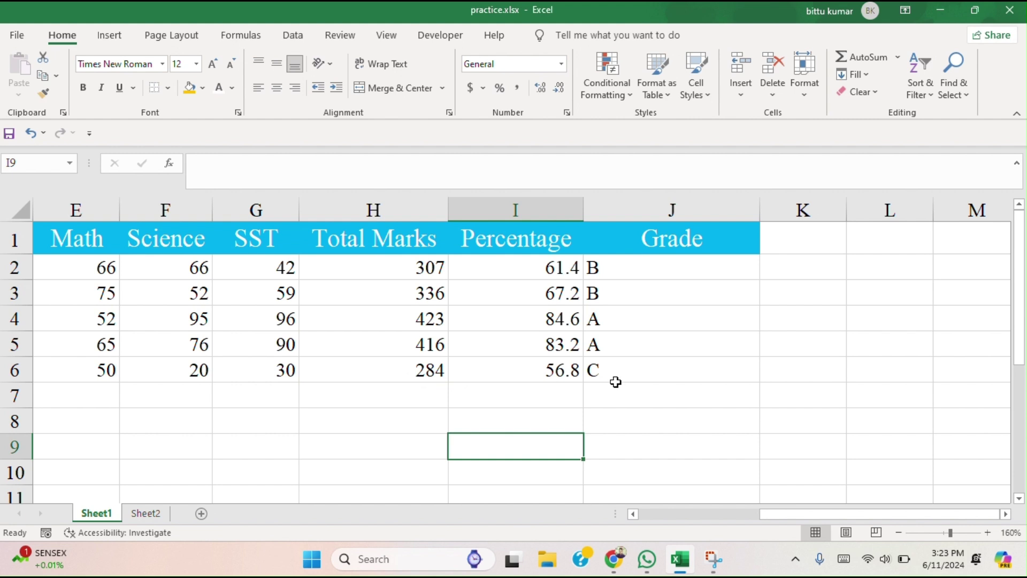
# - Set the row 5 Science and SST marks in F5 and G5 to 0, and select the Math mark in E5
pyautogui.click(193, 344)
pyautogui.write('0')
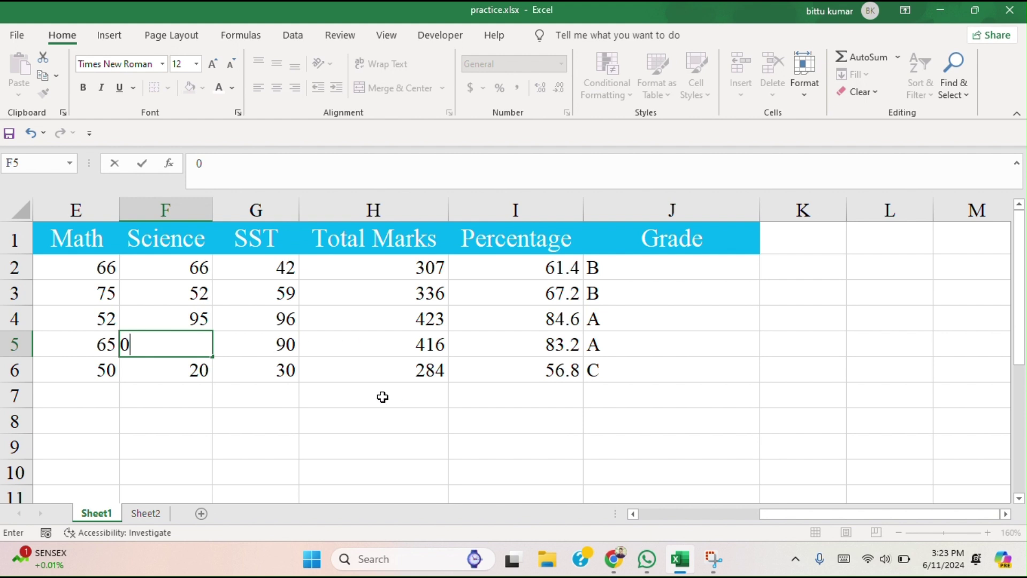
pyautogui.click(383, 423)
pyautogui.click(268, 343)
pyautogui.write('0')
pyautogui.click(889, 412)
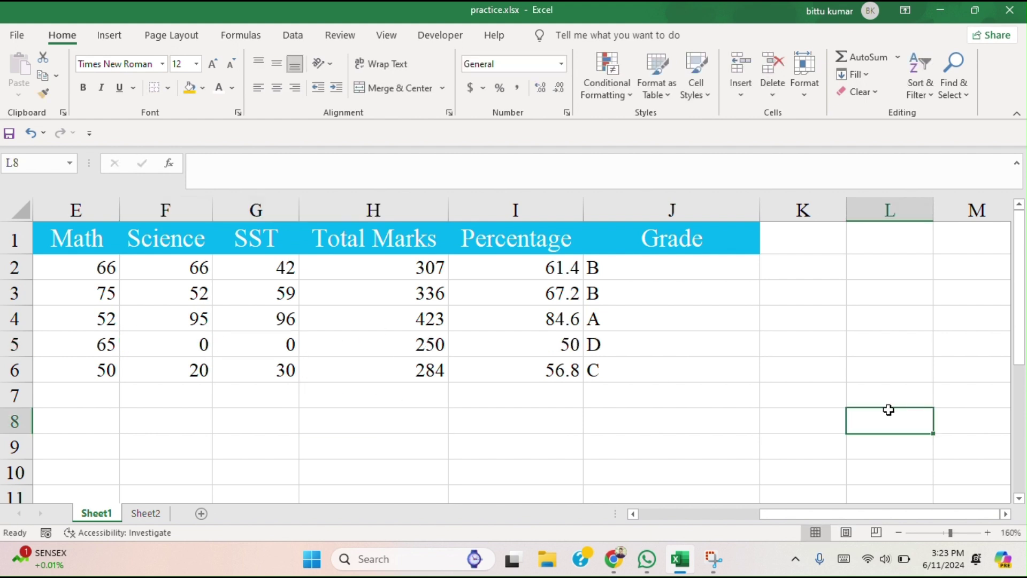
pyautogui.click(80, 339)
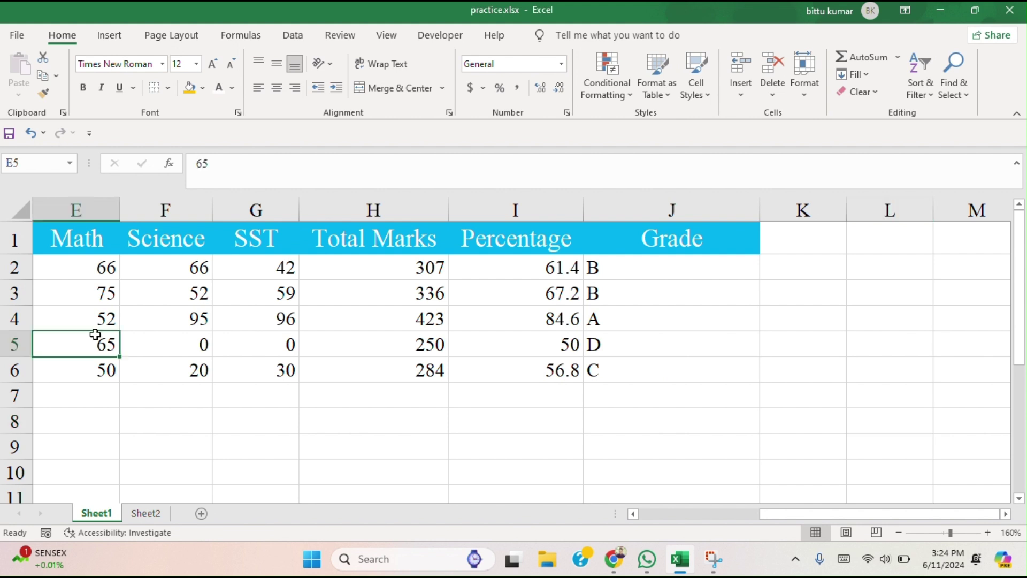